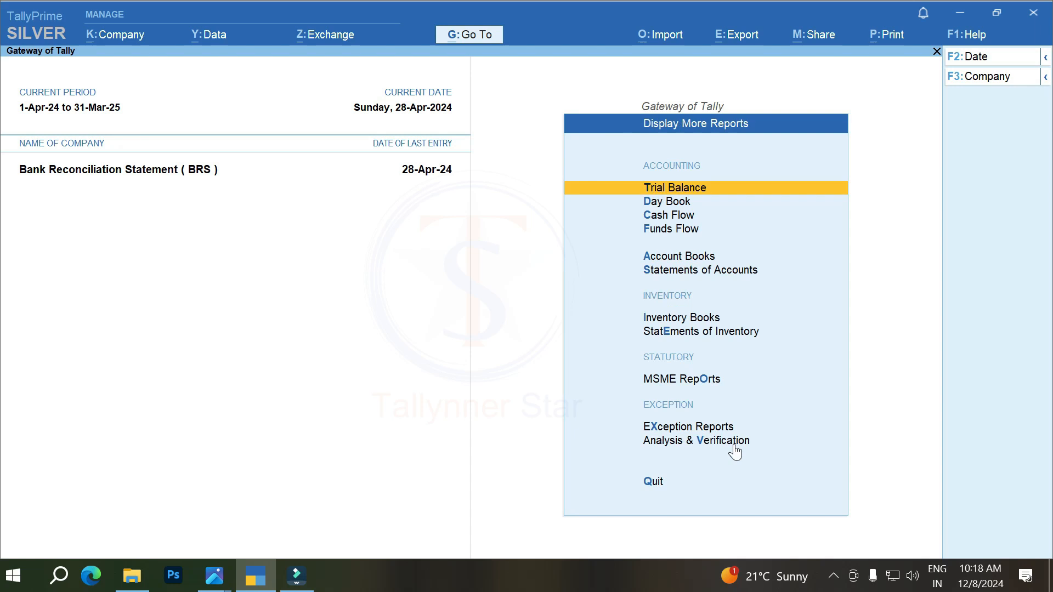
Step: Open the ledger vouchers report for Bank of Baroda from the account books
key("Down")
key("Down")
key("Down")
key("Down")
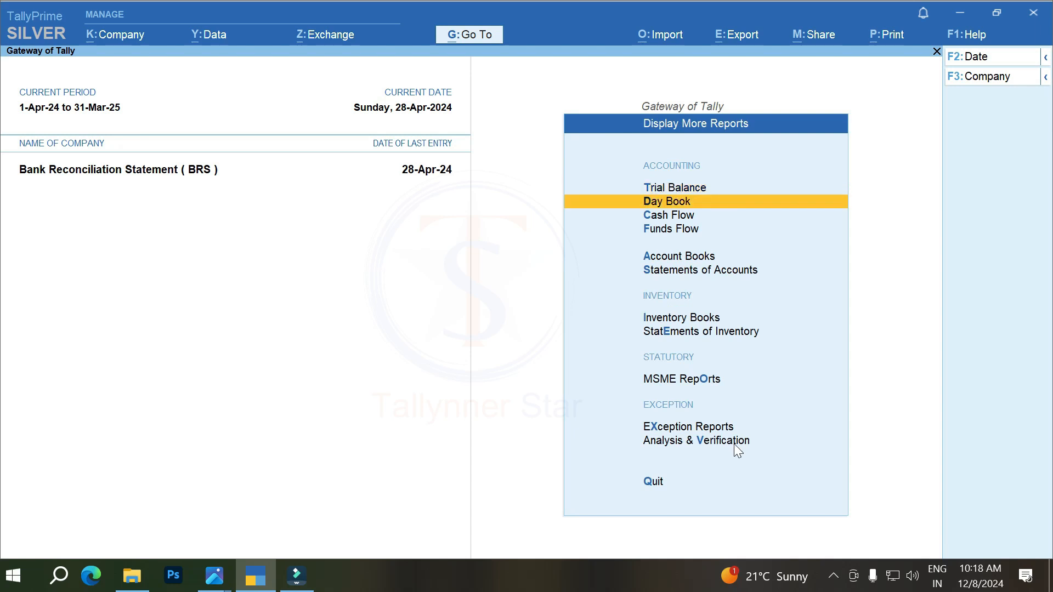
key("Return")
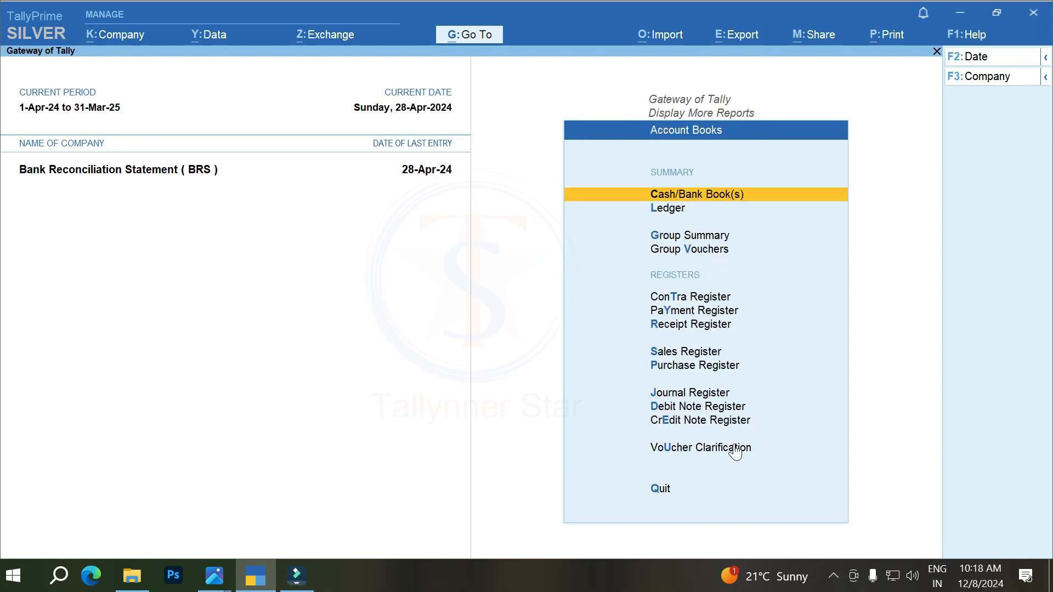
key("Down")
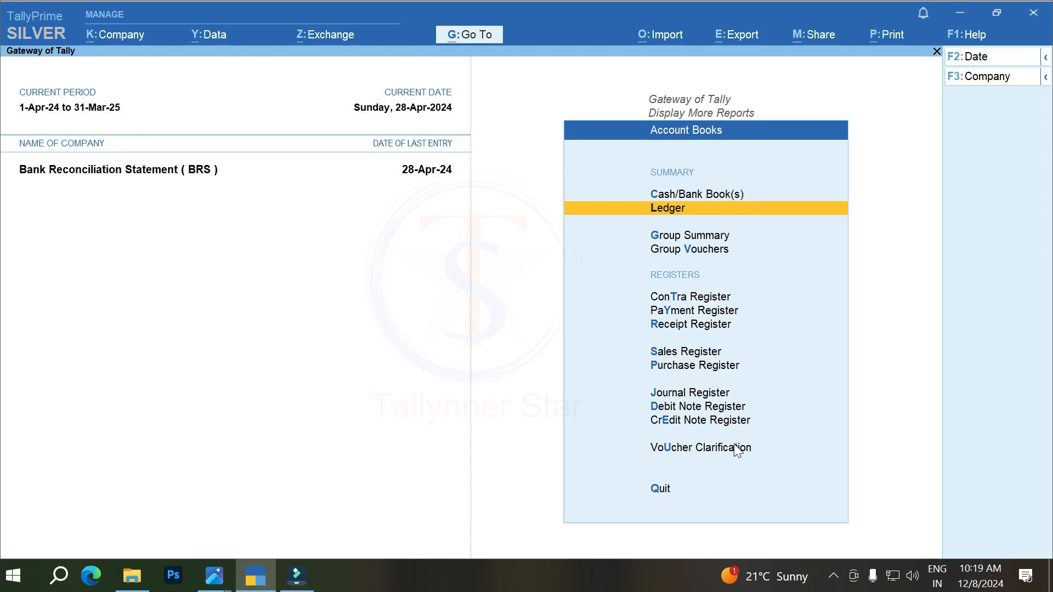
key("Return")
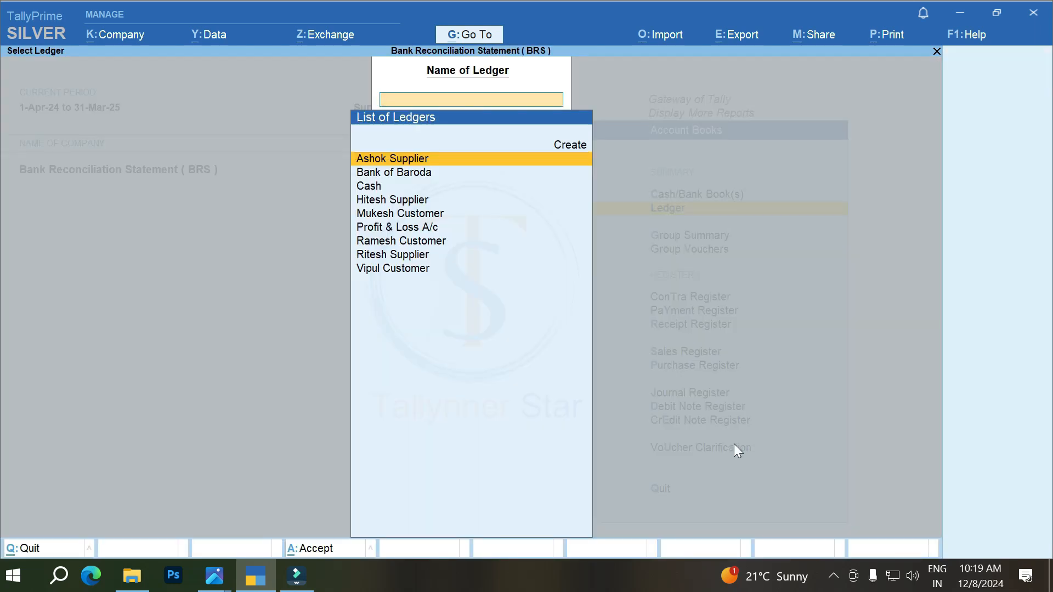
key("Down")
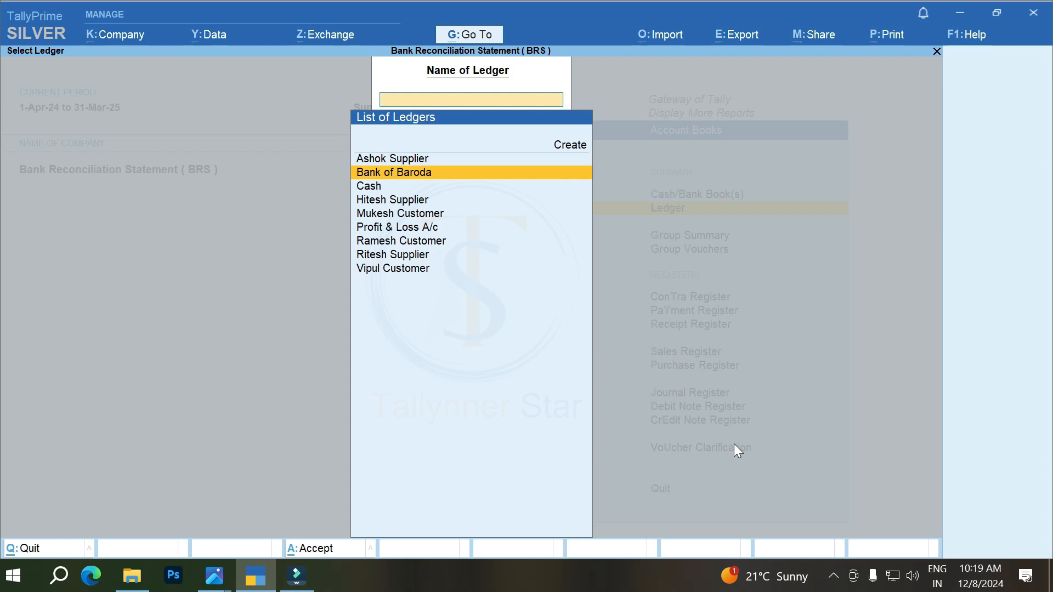
key("Return")
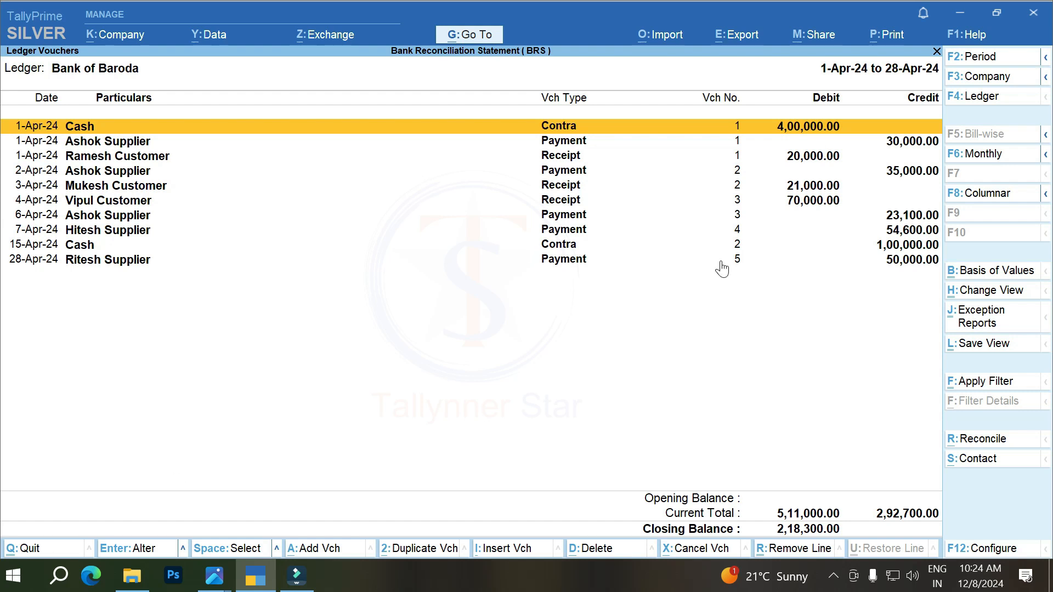
Step: Set the ledger report's period to end on 30-4-2024, starting from 1-4-2024
left_click(966, 57)
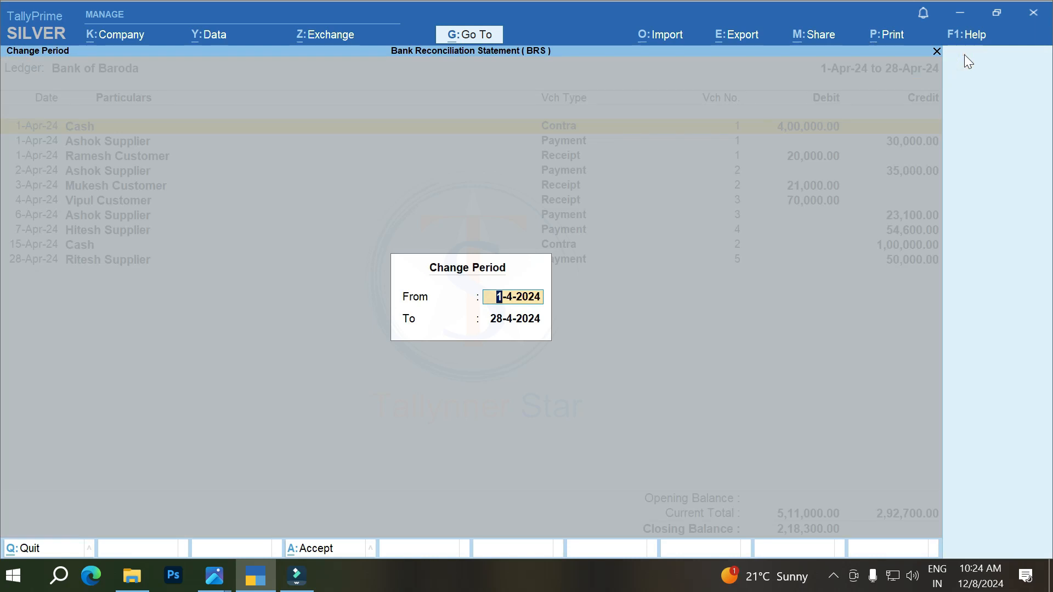
key("Return")
type("30-4")
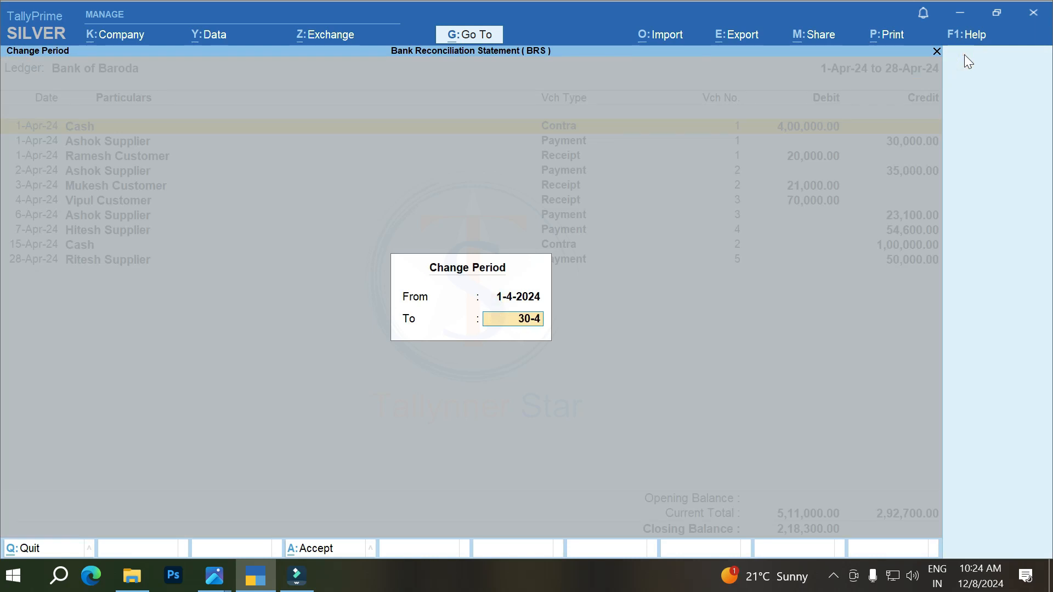
key("Return")
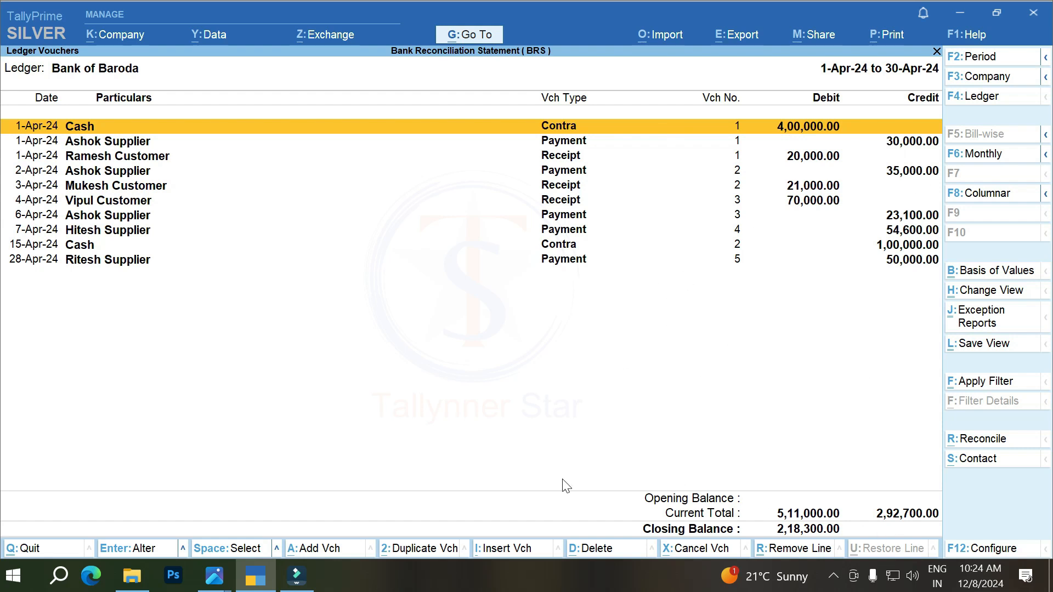
Step: Configure the ledger report to show the running balance, with the report format kept as Detailed
left_click(975, 549)
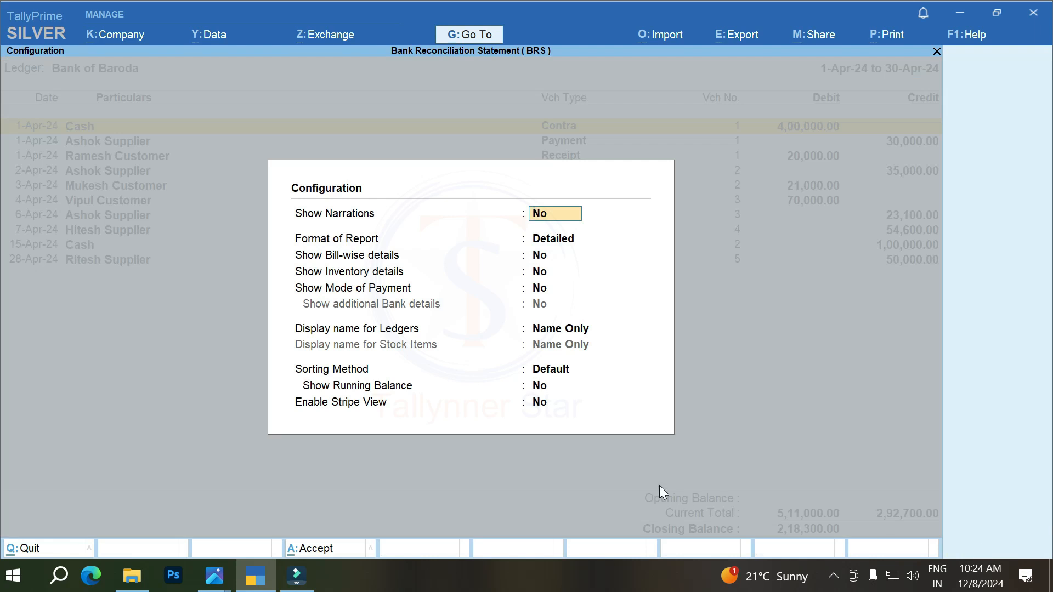
key("Return")
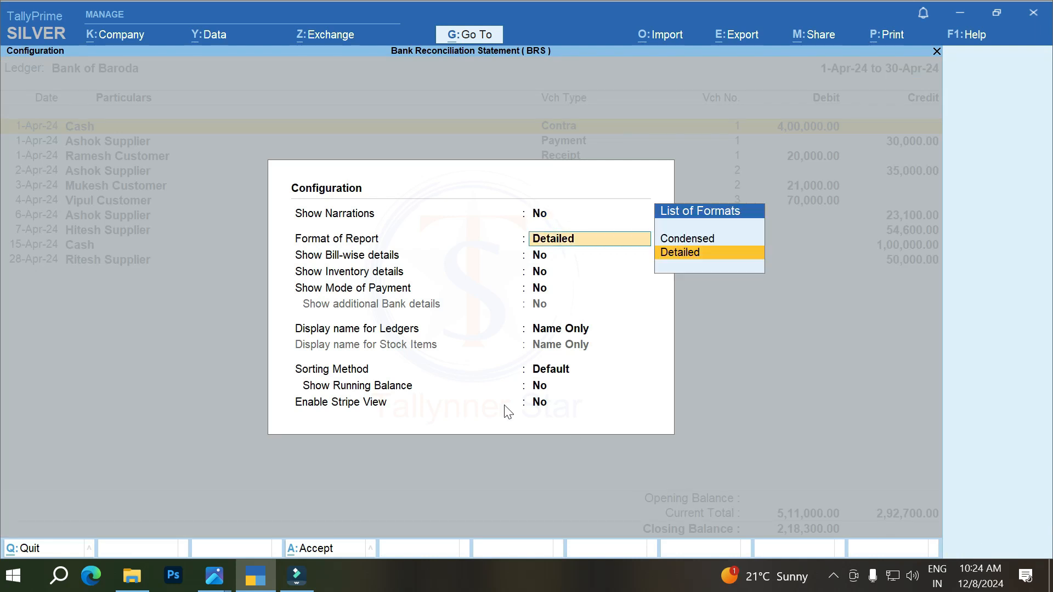
key("Up")
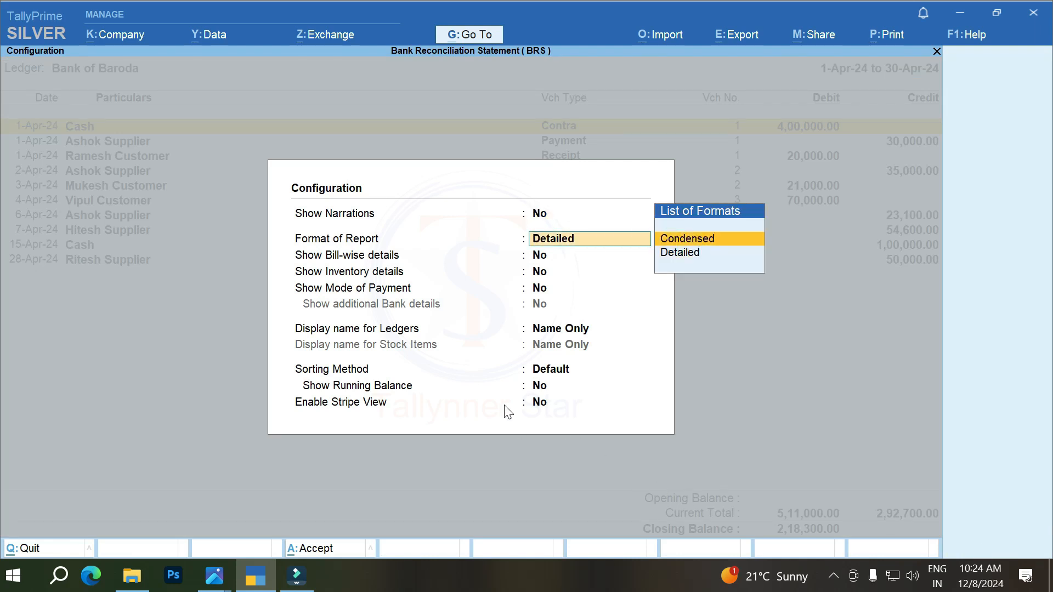
type("d")
key("Return")
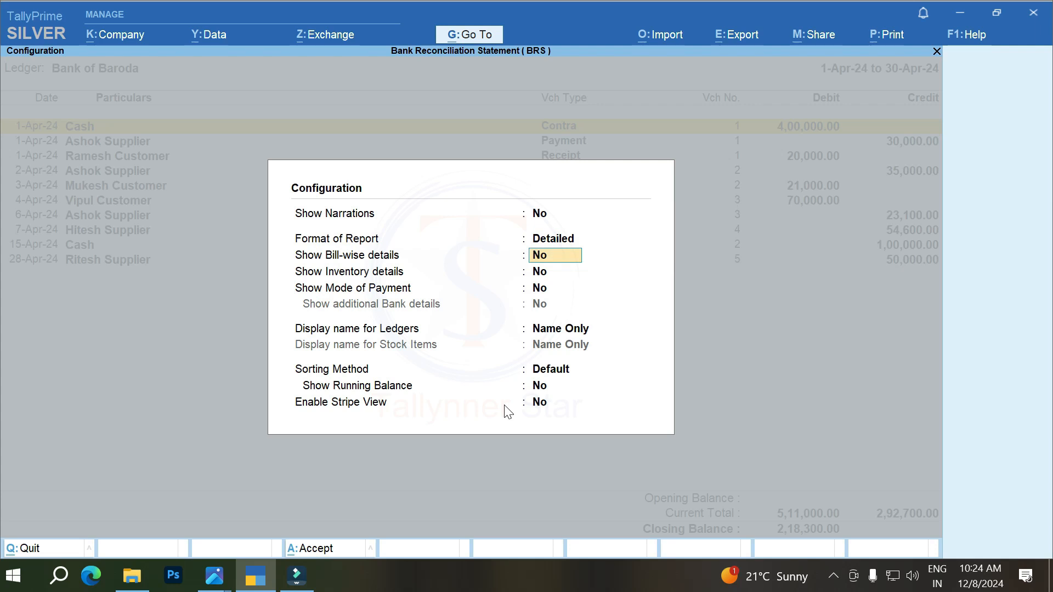
key("Return")
key("Return")
key("Return")
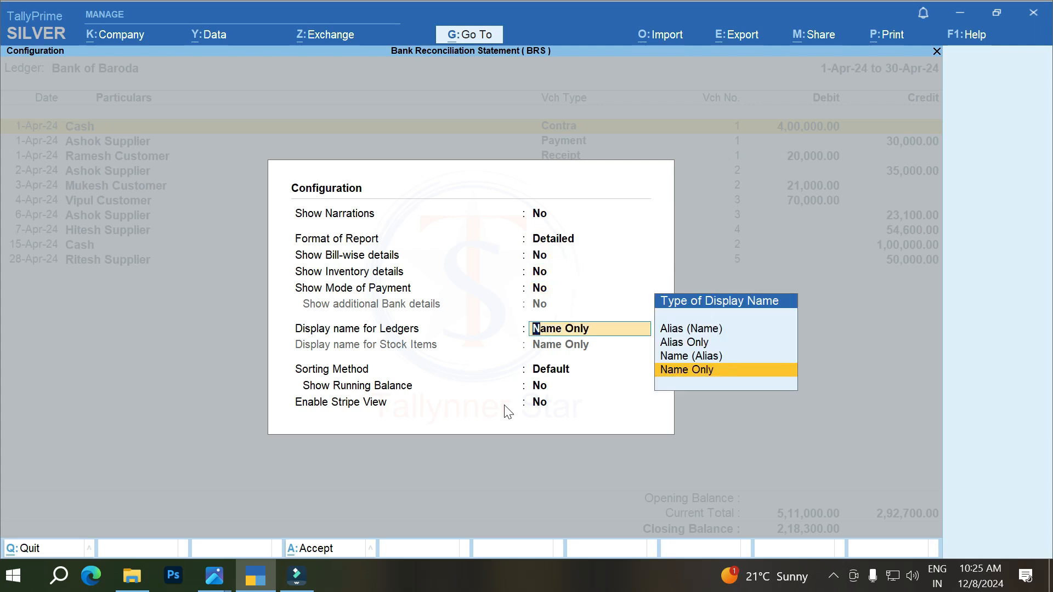
key("Return")
key("Return")
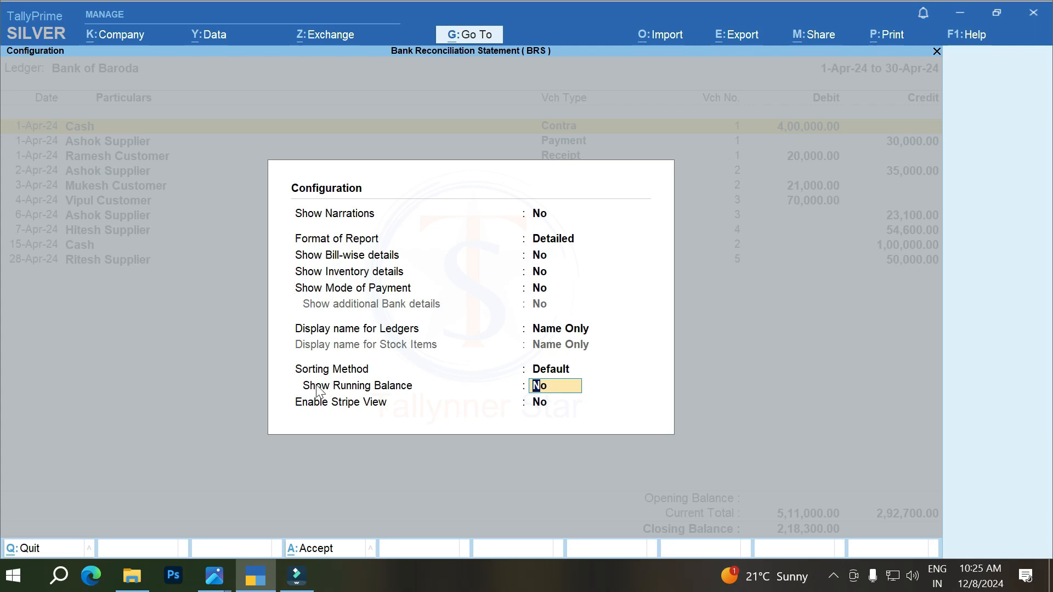
type("y")
key("Return")
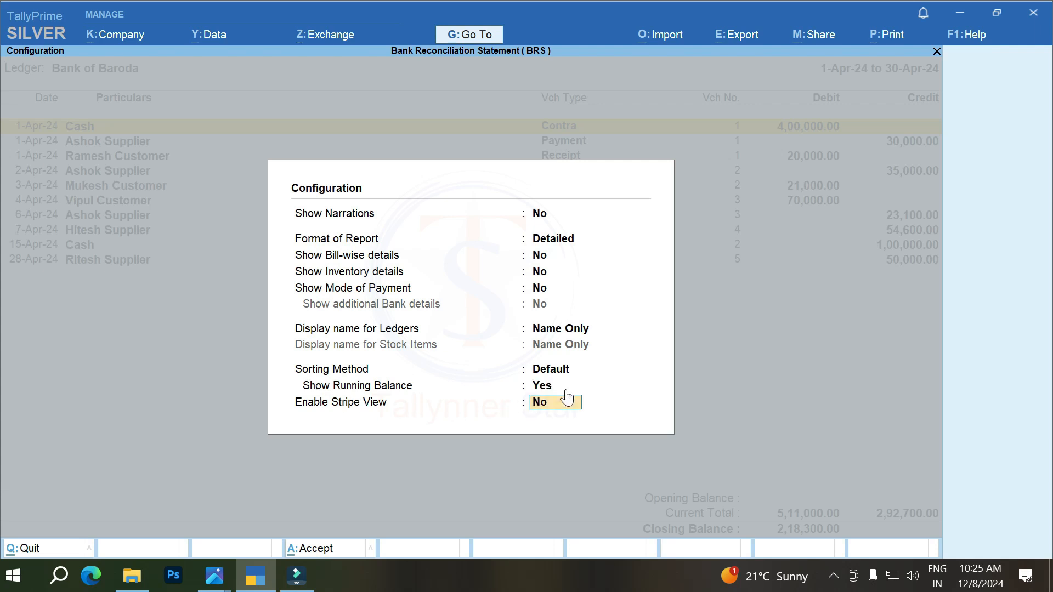
key("Return")
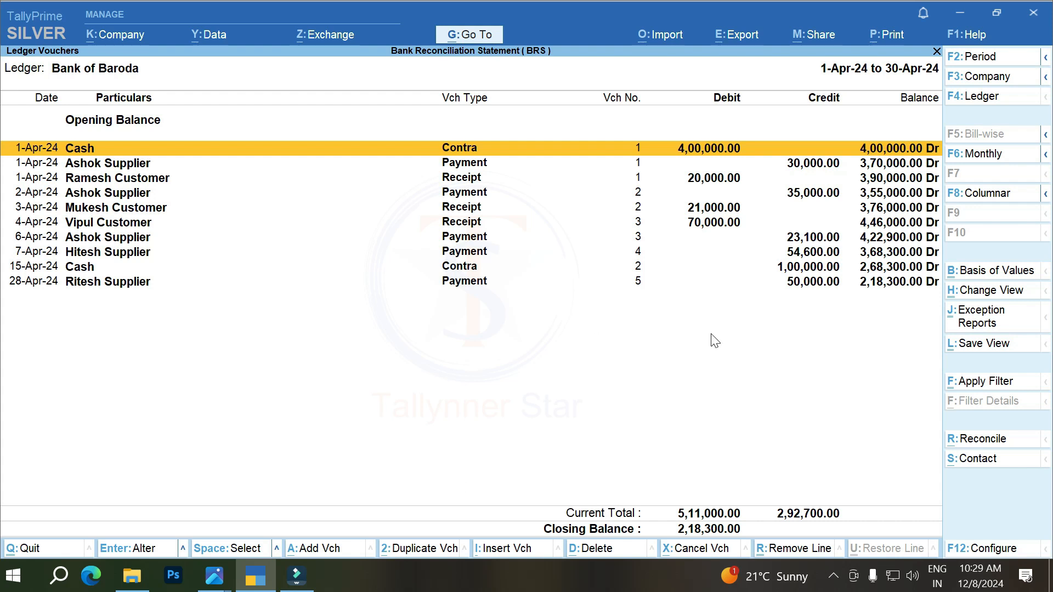
Step: Switch to the photo viewer and examine the Bank of Baroda account statement in BRS 5.PNG
mouse_move(137, 588)
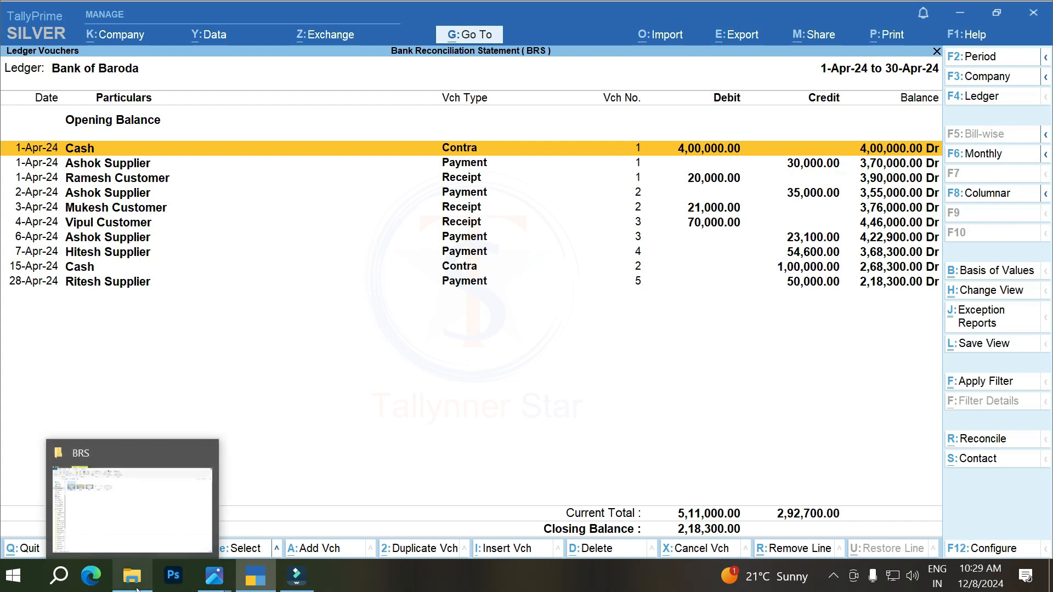
mouse_move(214, 576)
left_click(121, 499)
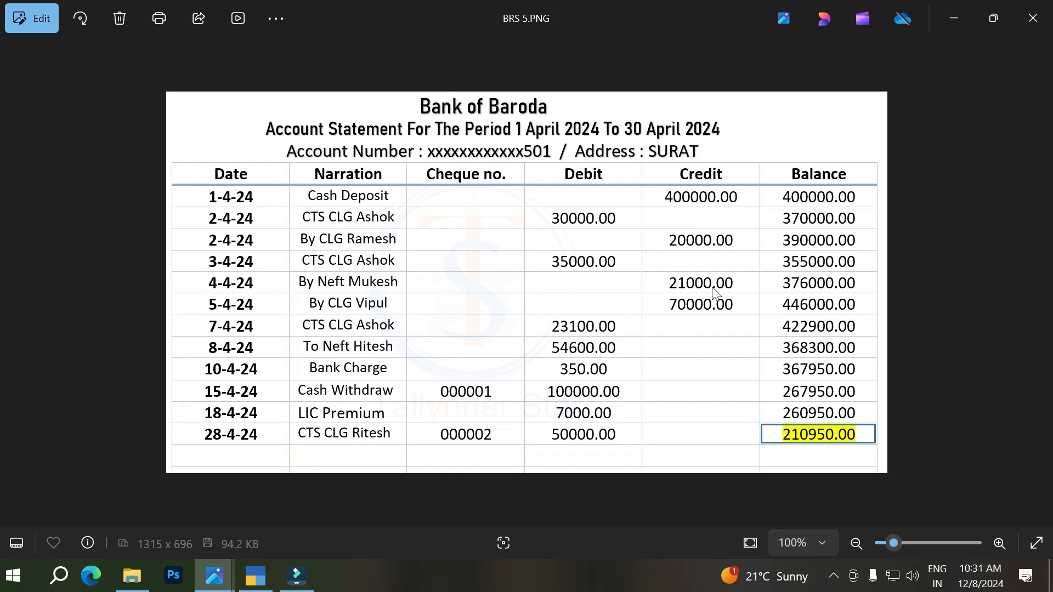
Step: Compare the entries and closing balances of the ledger image BRS 4.PNG with the bank statement image BRS 5.PNG
mouse_move(261, 582)
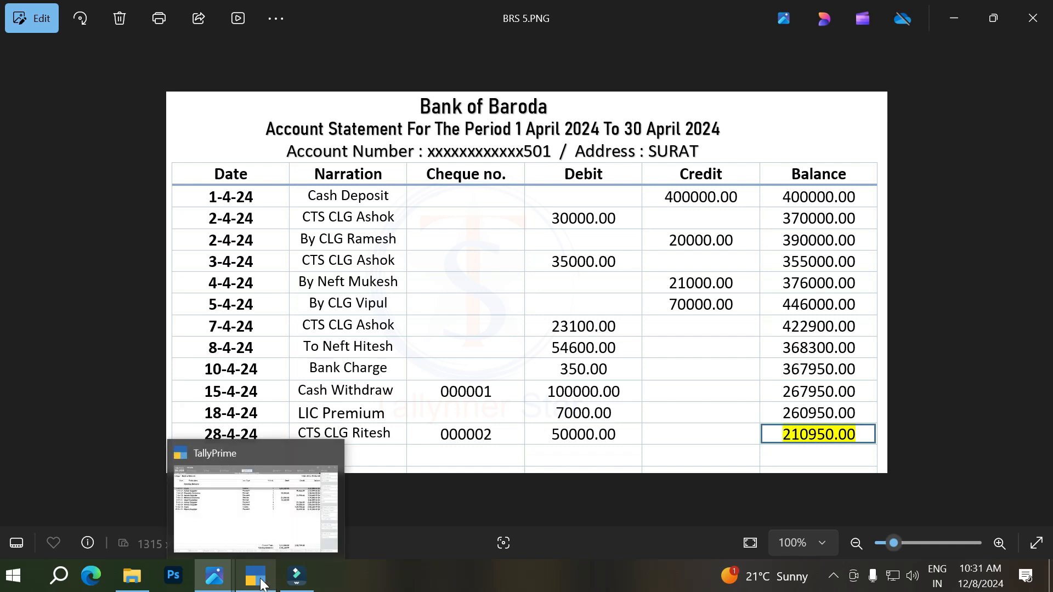
mouse_move(215, 575)
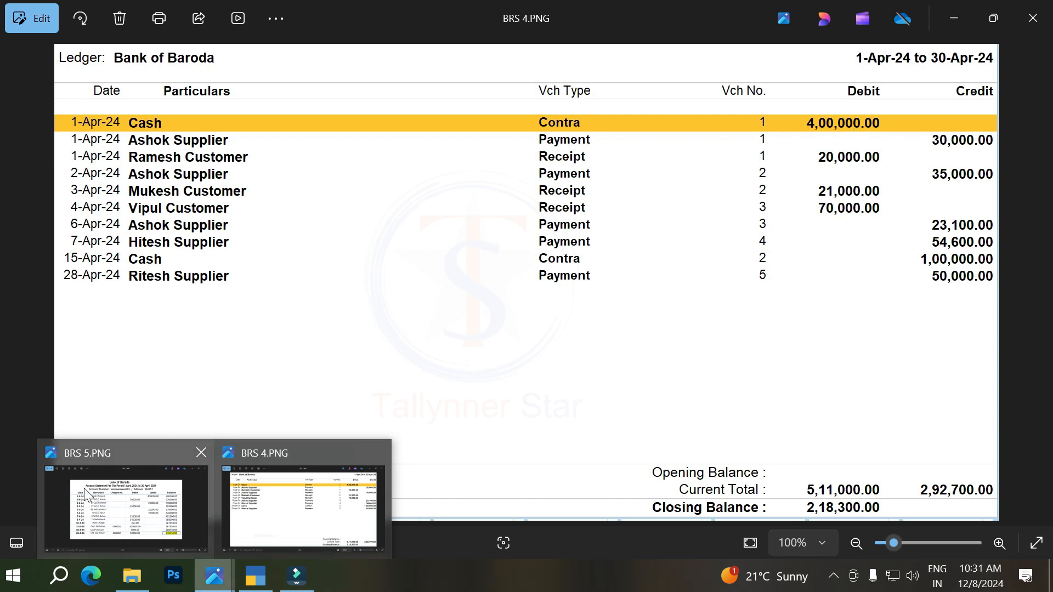
mouse_move(92, 510)
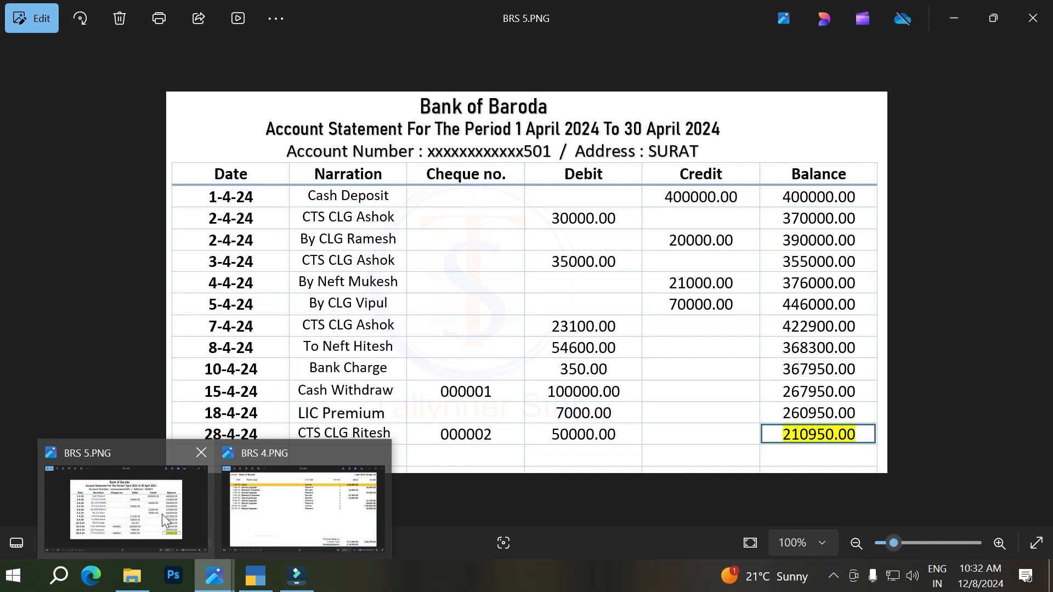
mouse_move(263, 518)
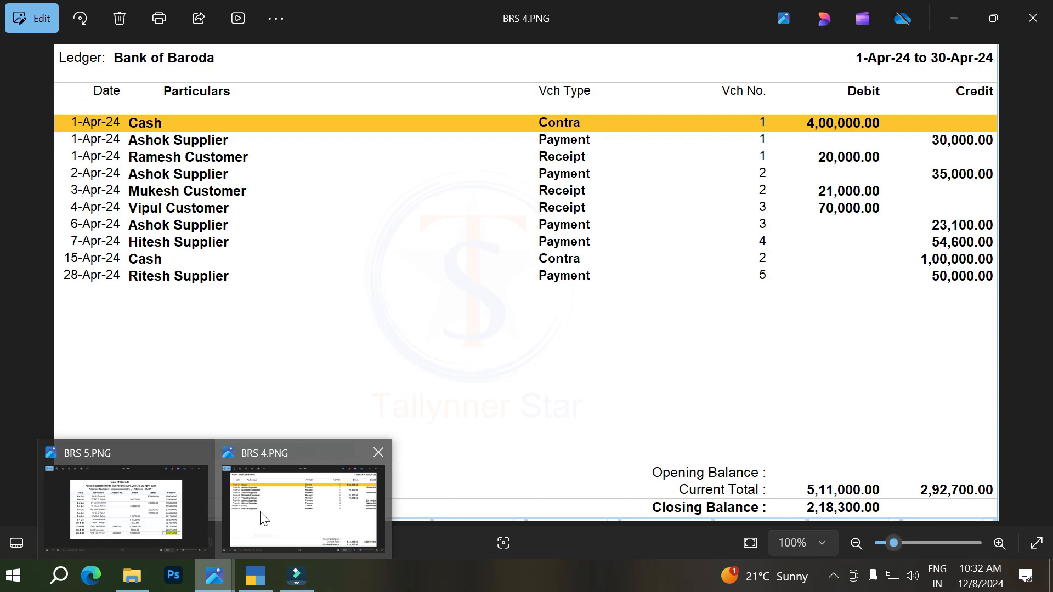
mouse_move(126, 516)
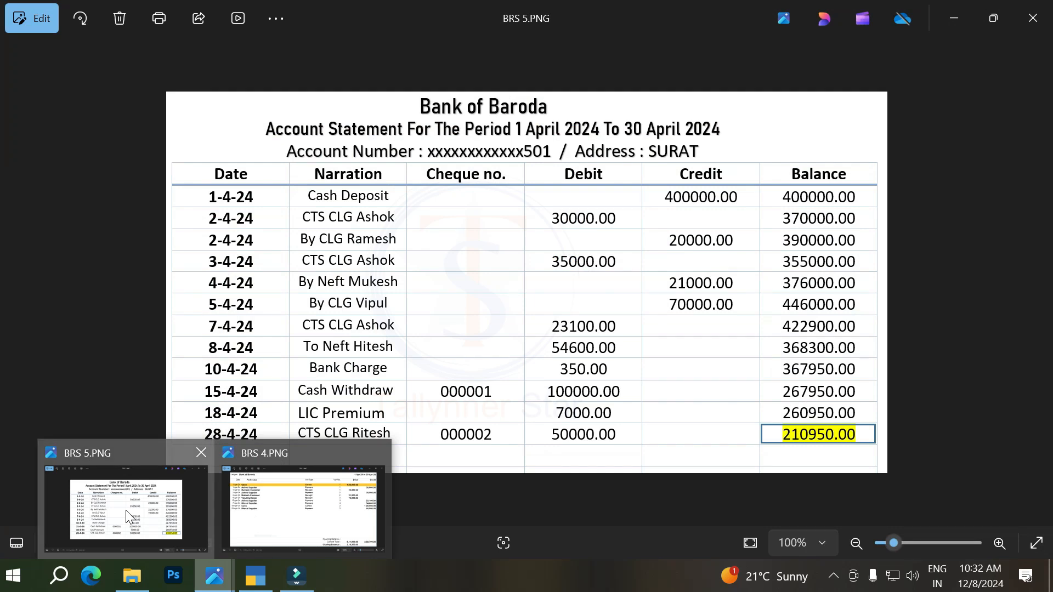
left_click(126, 510)
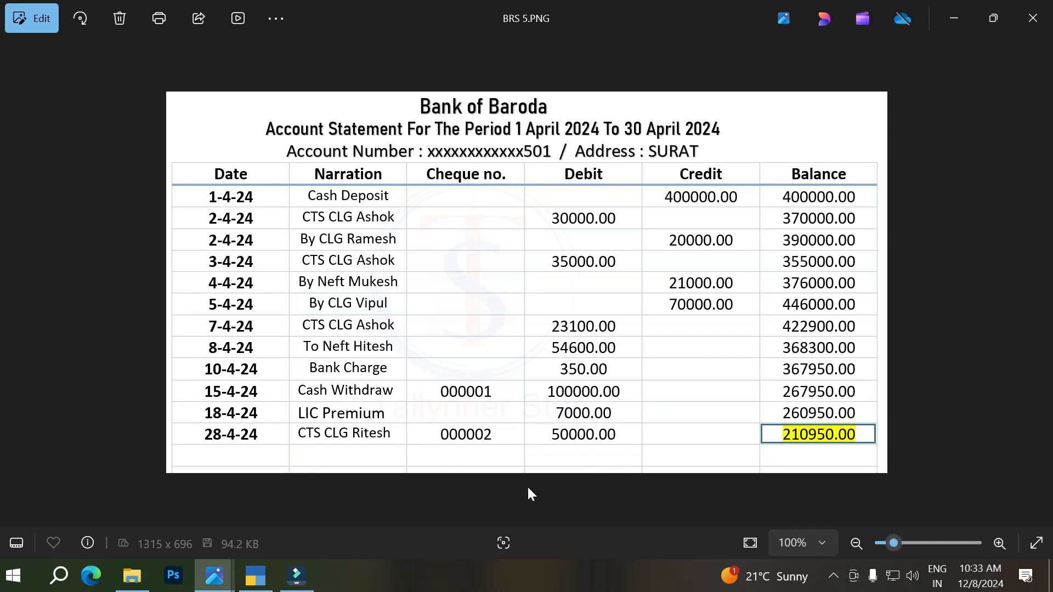
mouse_move(203, 586)
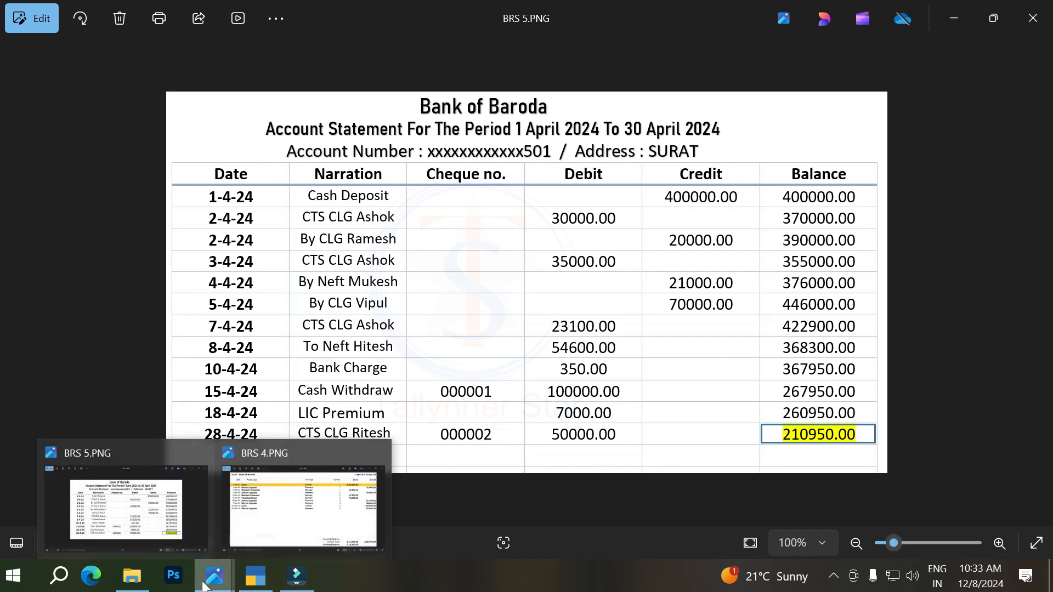
left_click(264, 528)
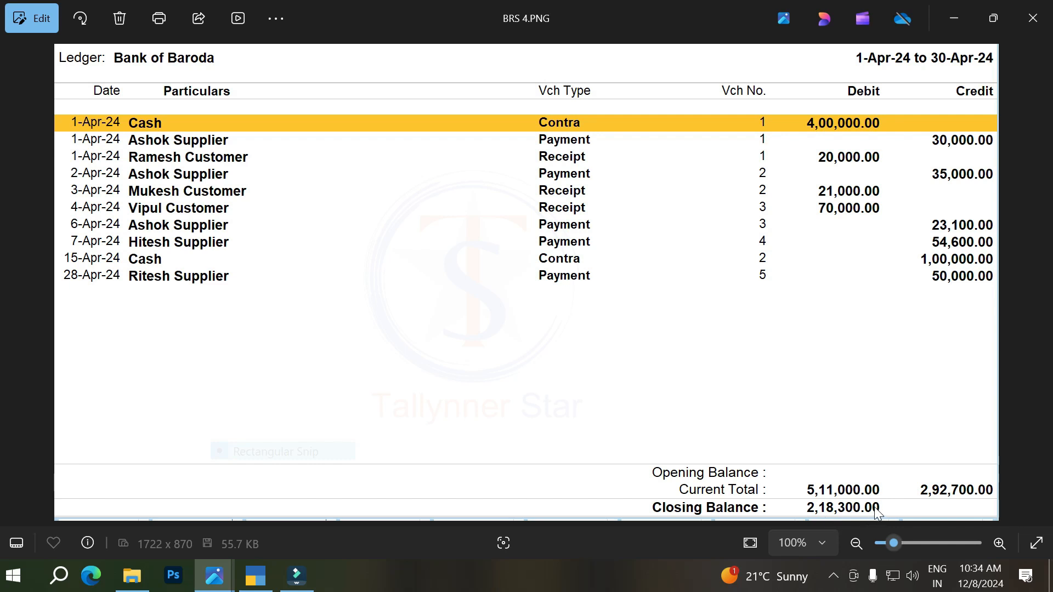
mouse_move(222, 581)
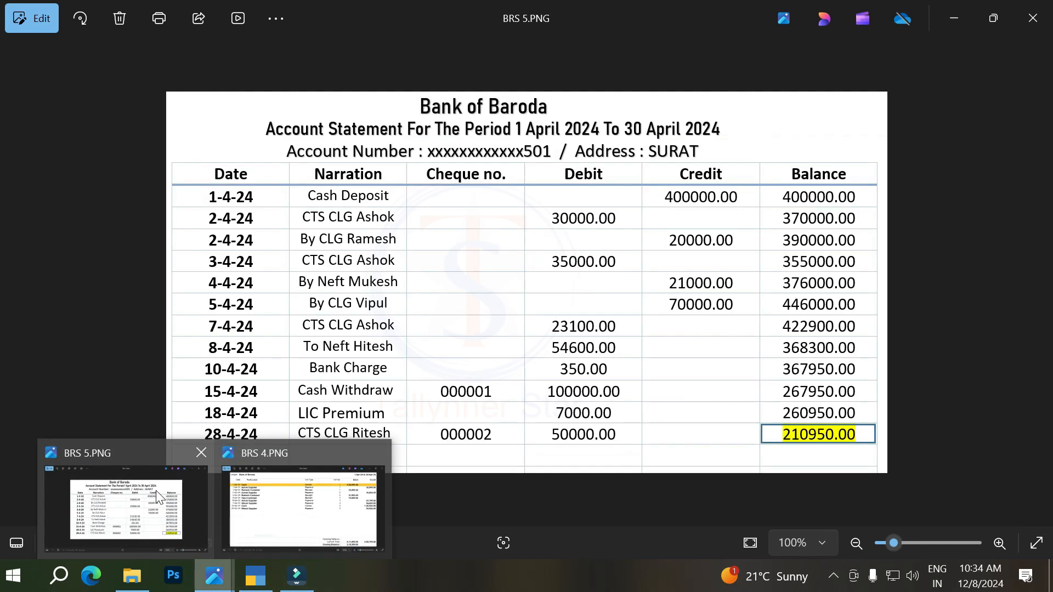
left_click(155, 490)
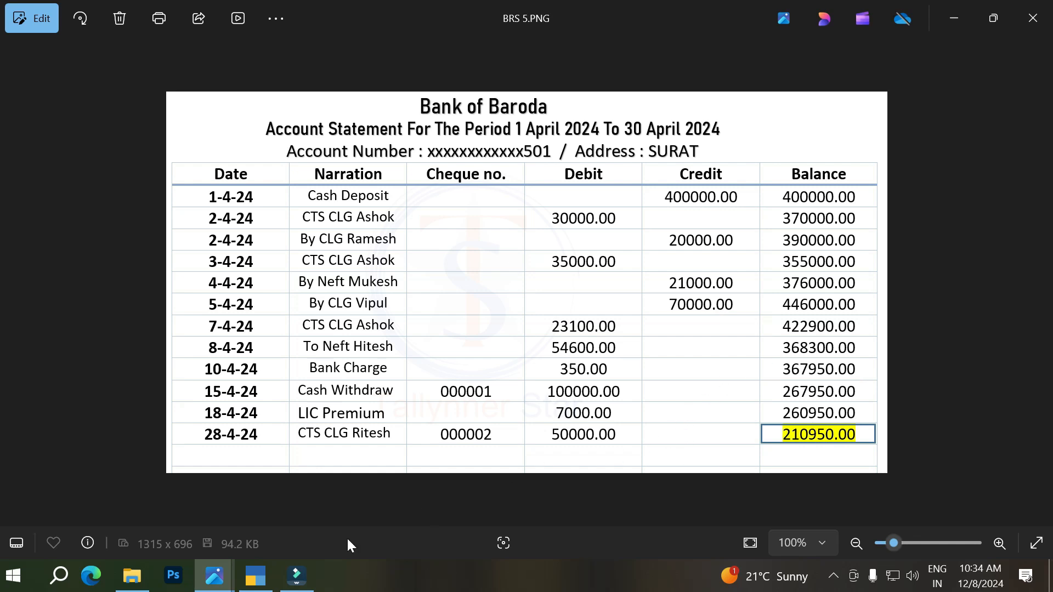
Step: Switch to TallyPrime, view the Bank of Baroda ledger's reconciliation screen, and leave it without changes
left_click(250, 580)
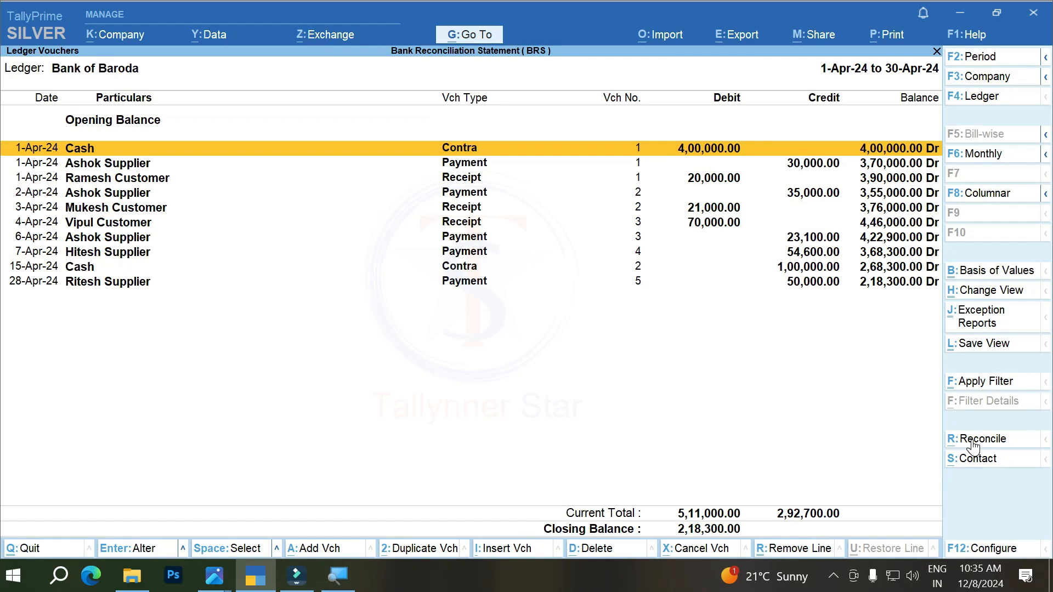
left_click(972, 442)
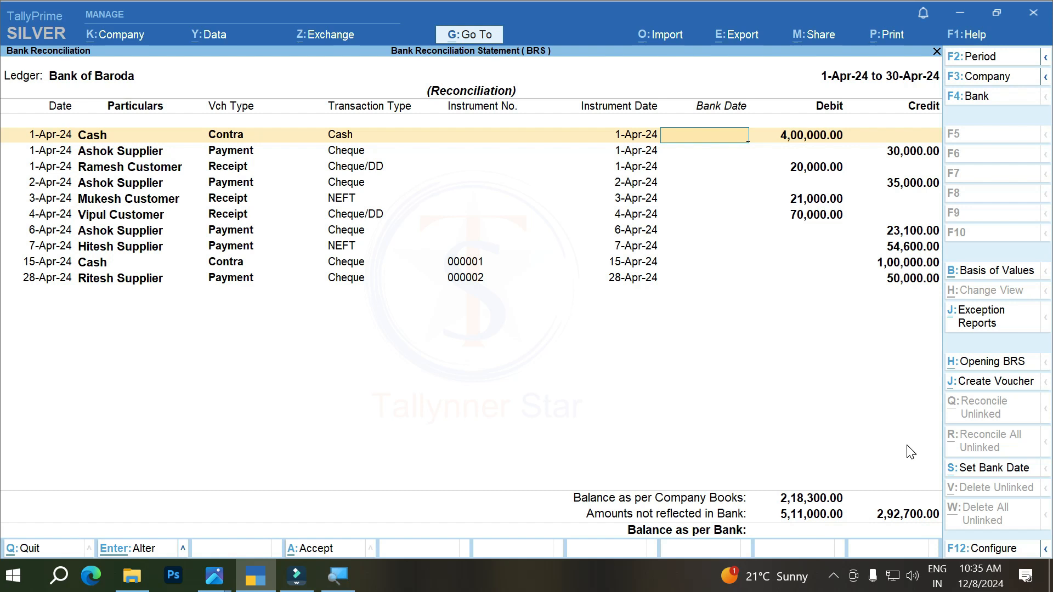
key("Escape")
key("Return")
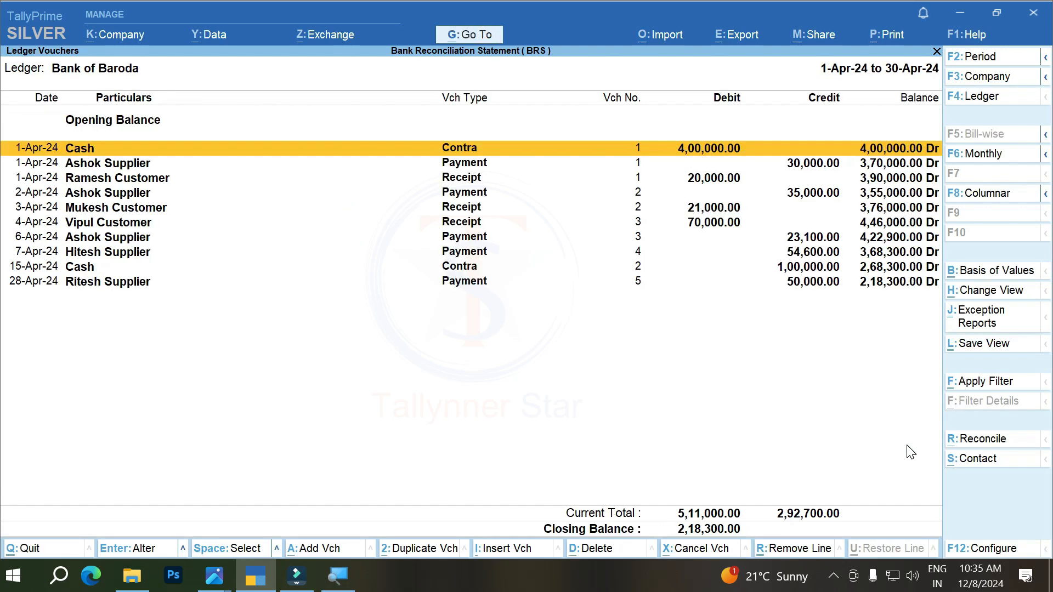
Step: Search the list of reports for "Ban" and open Bank Reconciliation for the Bank of Baroda ledger
left_click(470, 36)
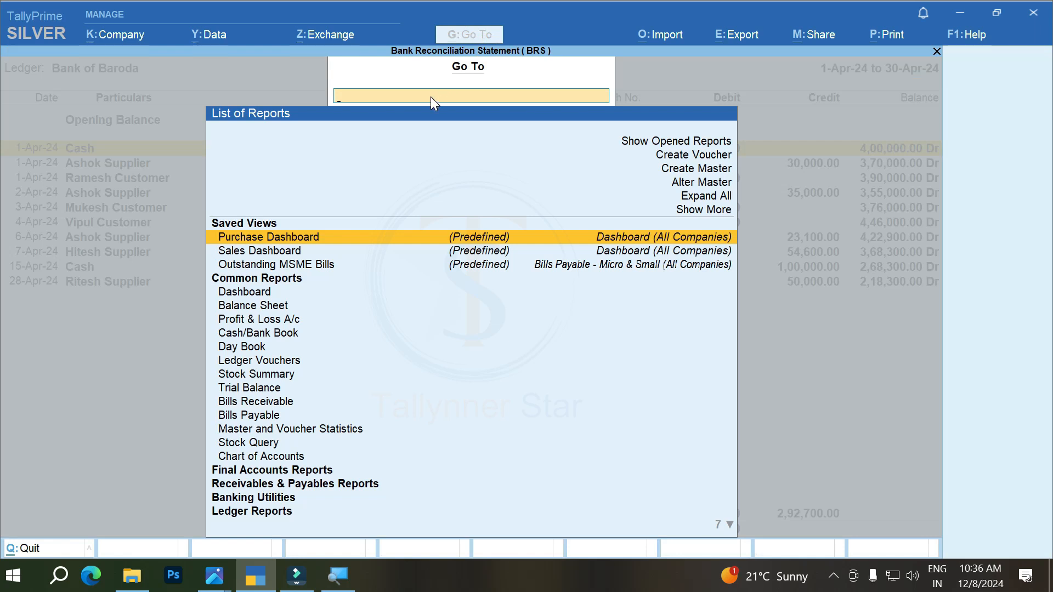
type("Ban")
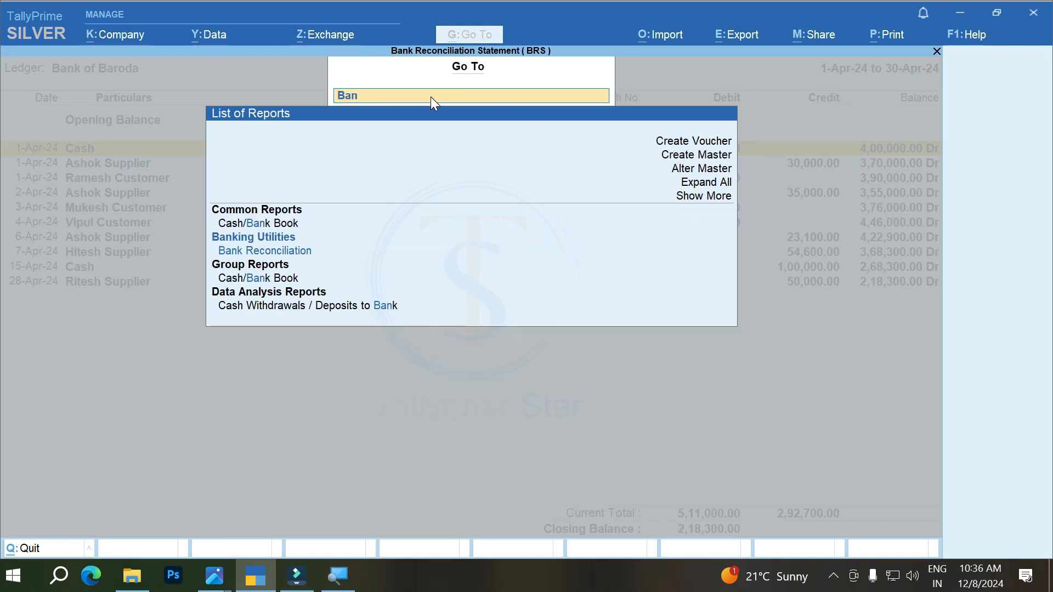
key("Down")
key("Down")
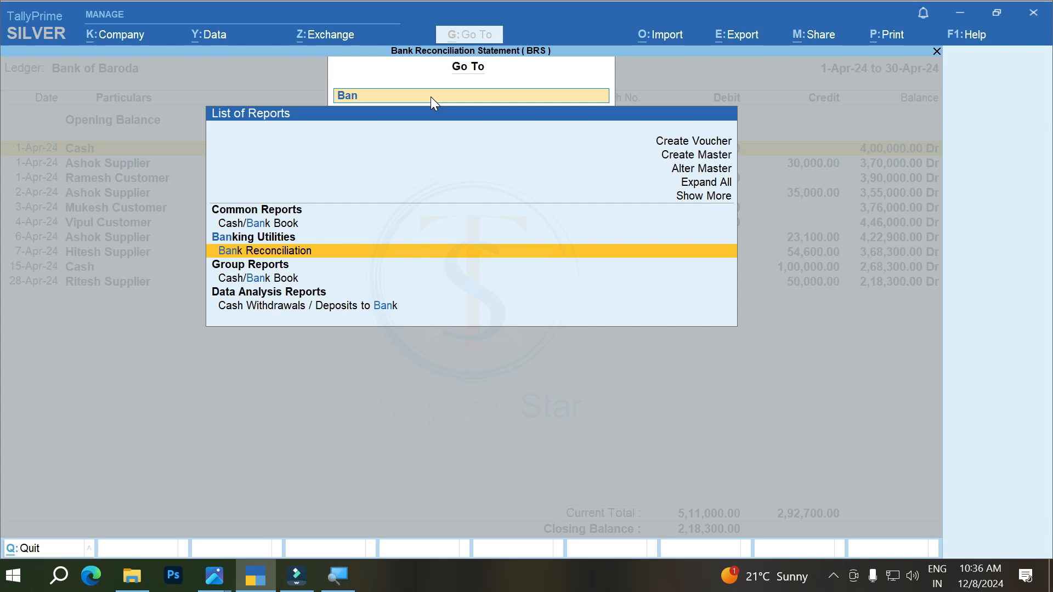
key("Return")
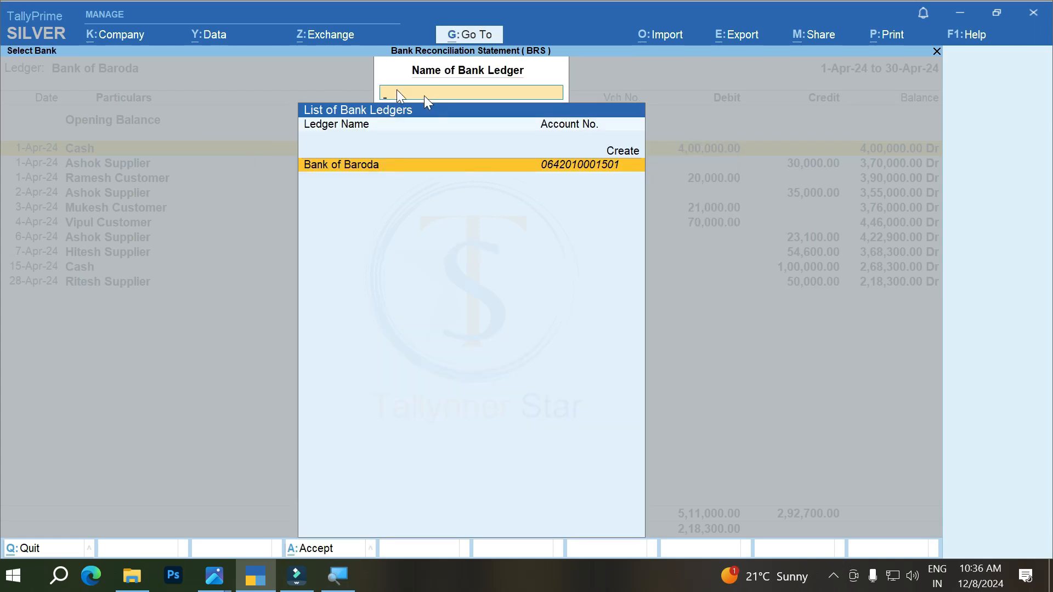
left_click(400, 164)
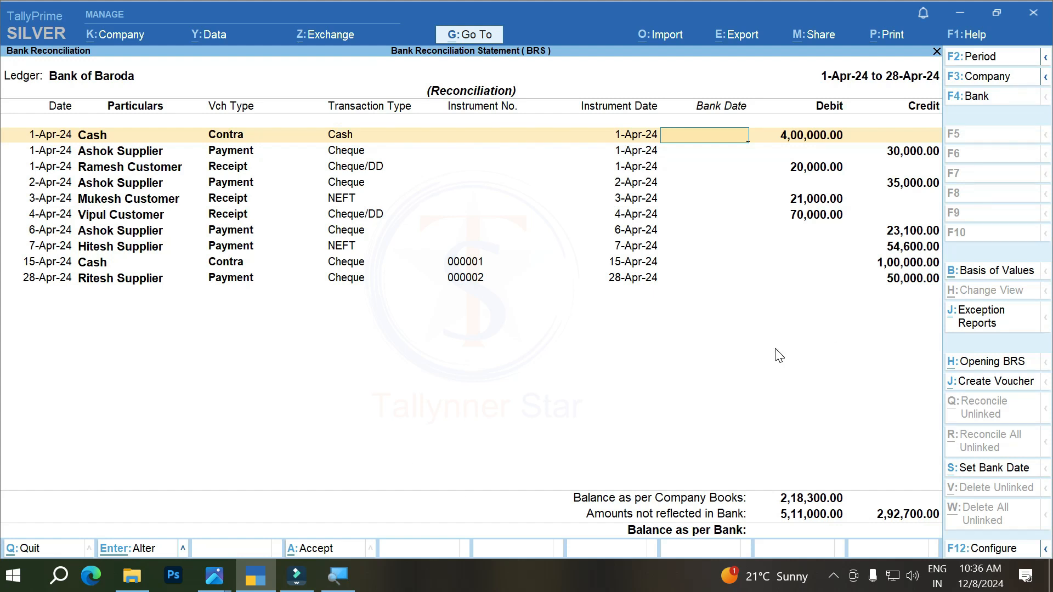
Step: Leave the reconciliation and the ledger report and return to the main Gateway of Tally screen
key("Escape")
key("Escape")
key("Escape")
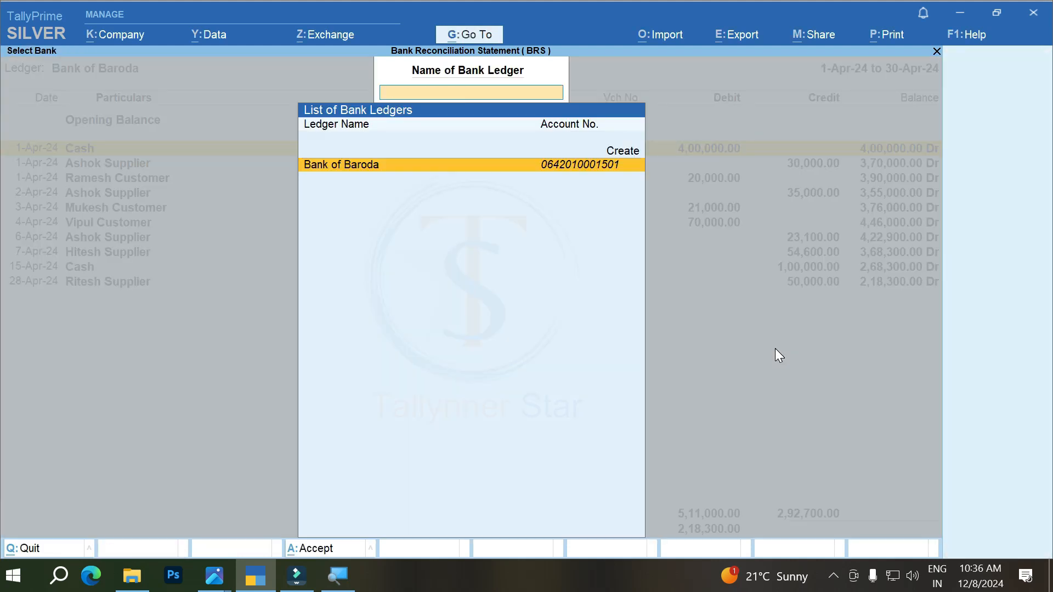
key("Escape")
key("Escape")
key("Escape")
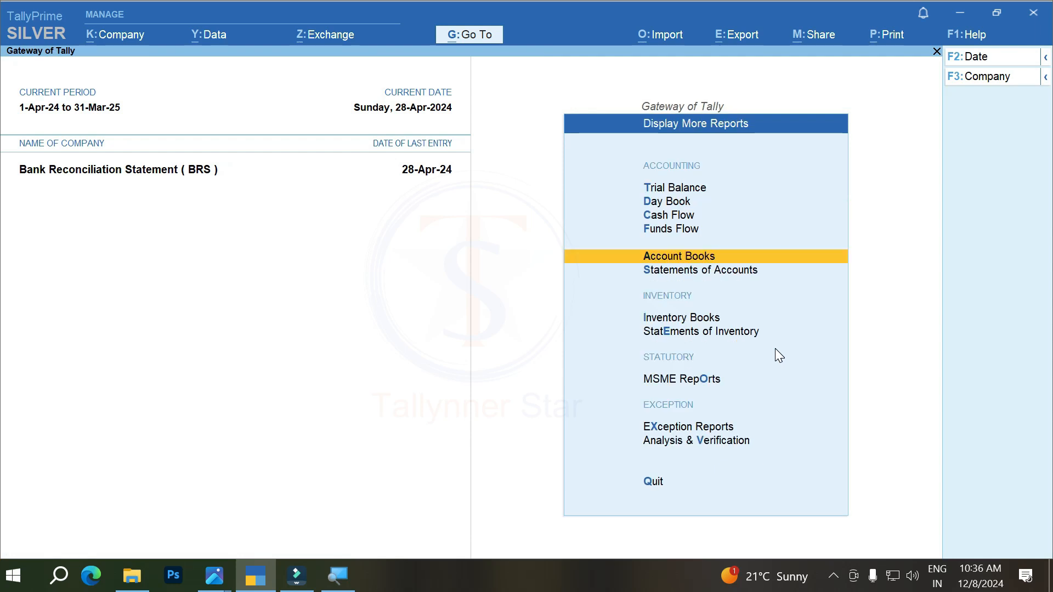
key("Escape")
key("Escape")
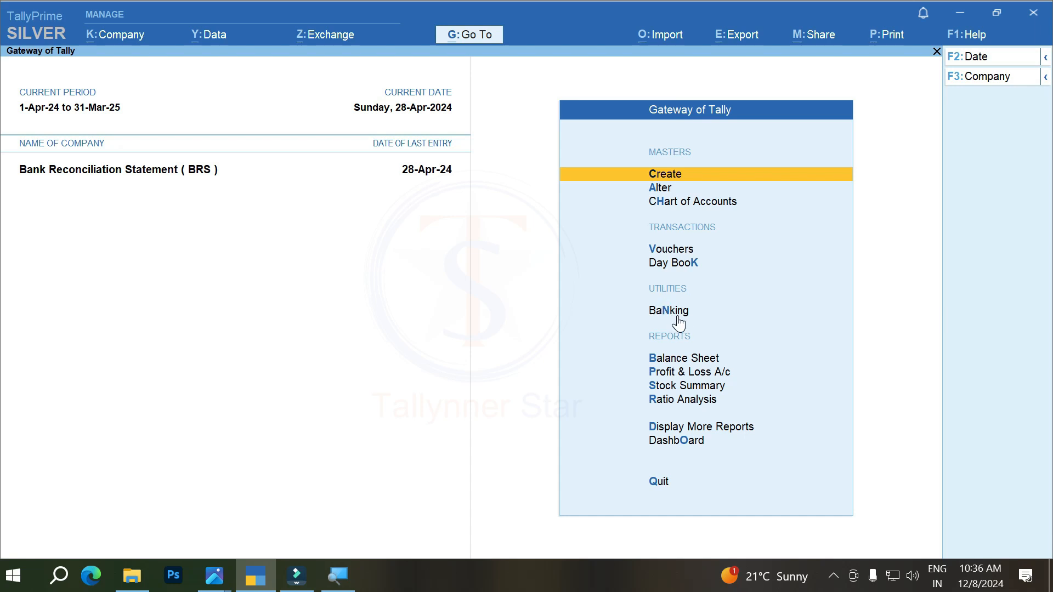
Step: Open Bank Reconciliation for Bank of Baroda from the Banking utilities of the Gateway of Tally
key("Down")
key("Down")
key("Down")
key("Down")
key("Down")
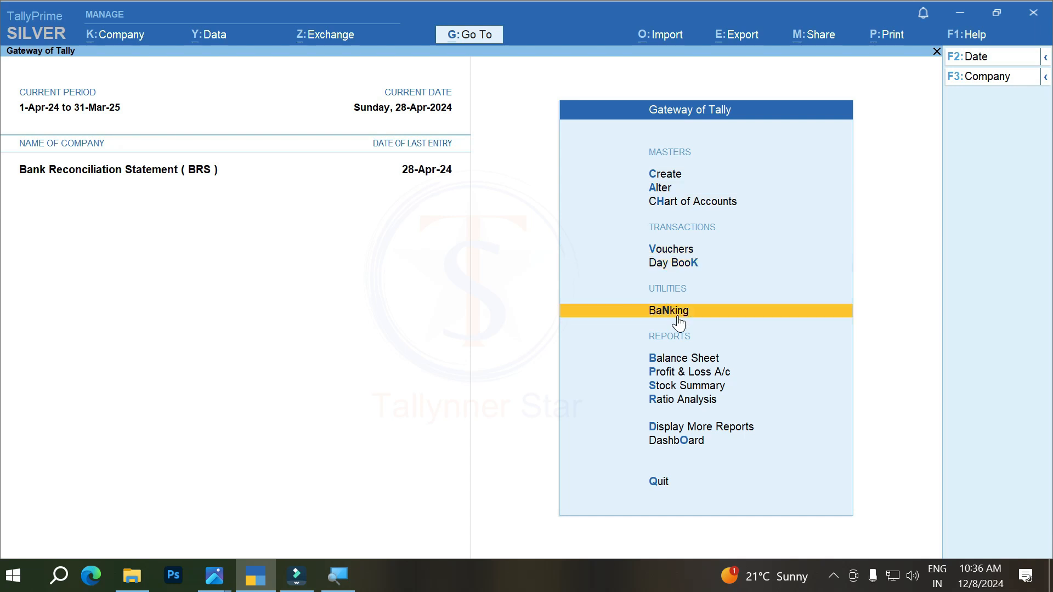
key("Return")
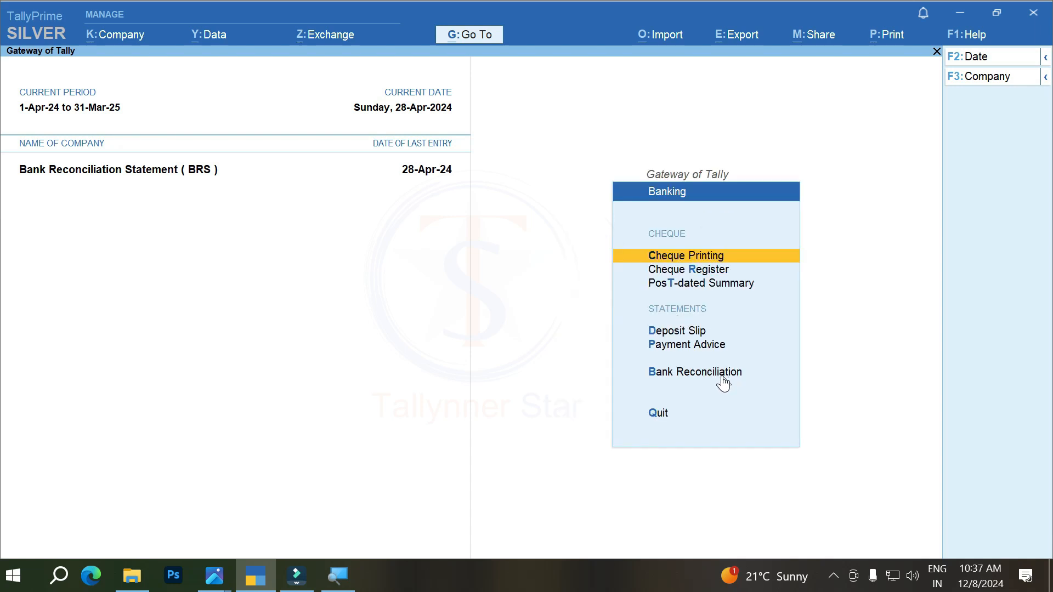
key("Down")
key("Down")
key("Down")
key("Down")
key("Down")
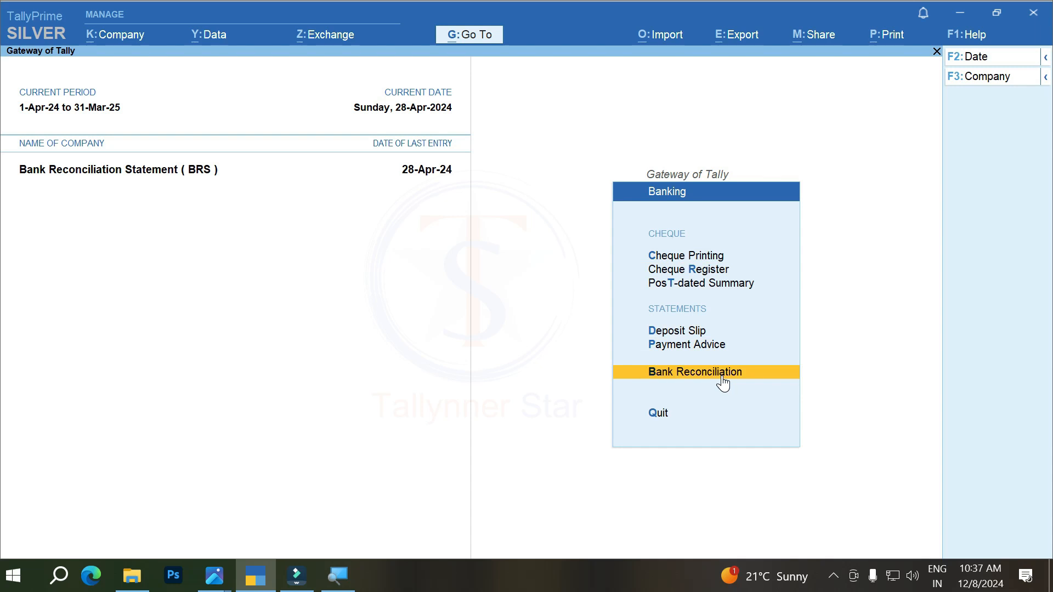
left_click(723, 376)
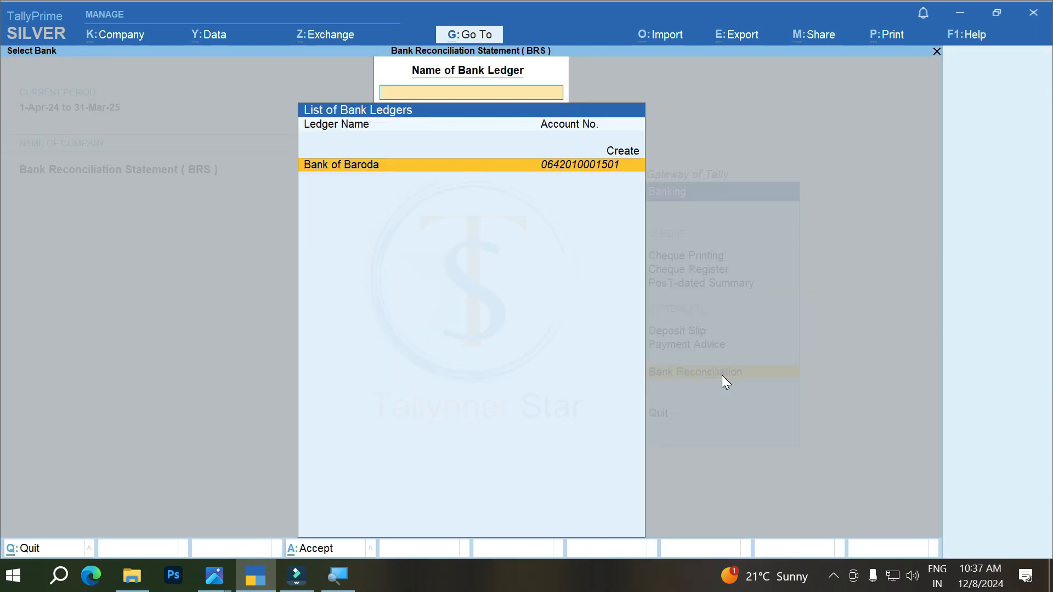
key("Return")
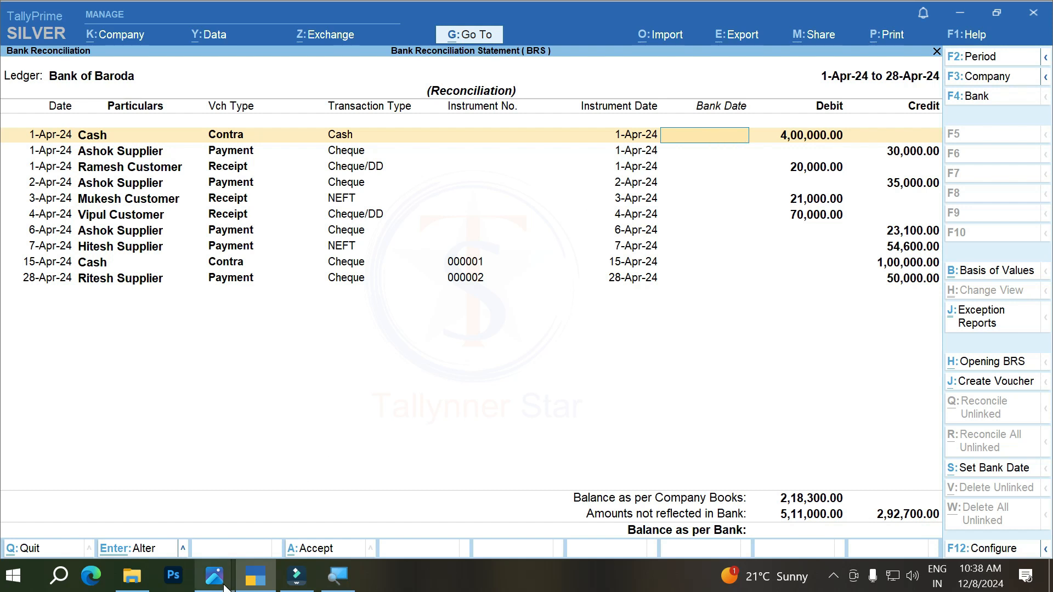
Step: Consult the bank statement in BRS 5.PNG and set the bank date of the 4,00,000 cash contra entry to 1-4 in TallyPrime
mouse_move(219, 579)
left_click(186, 518)
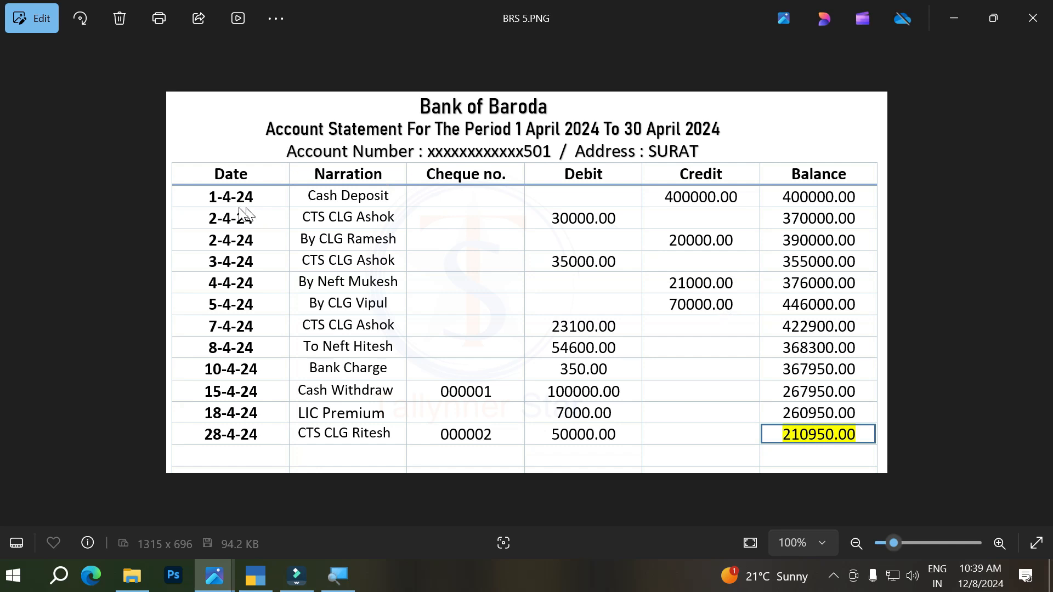
left_click(256, 588)
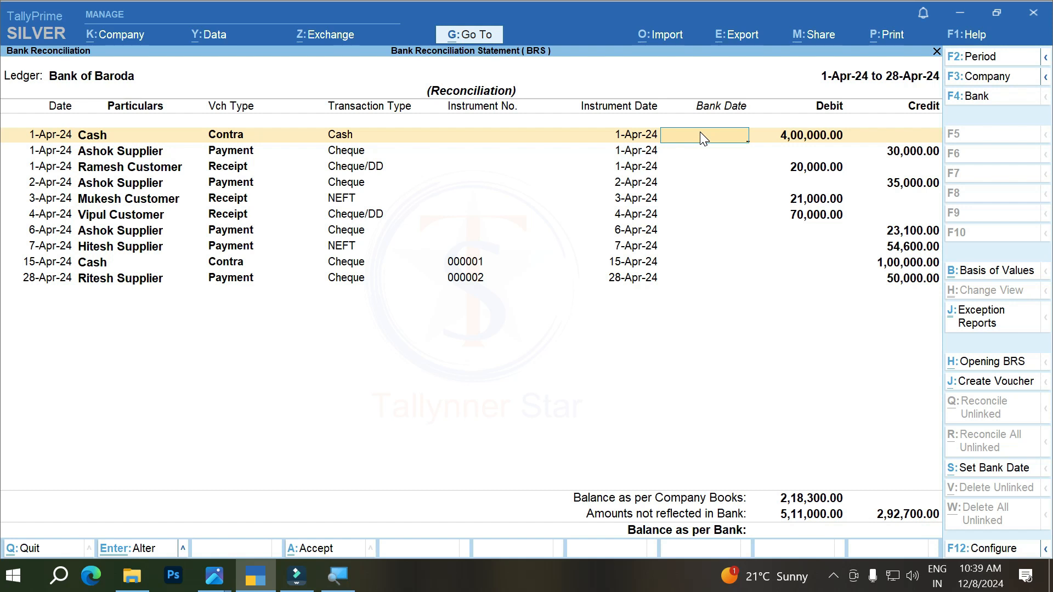
type("-4")
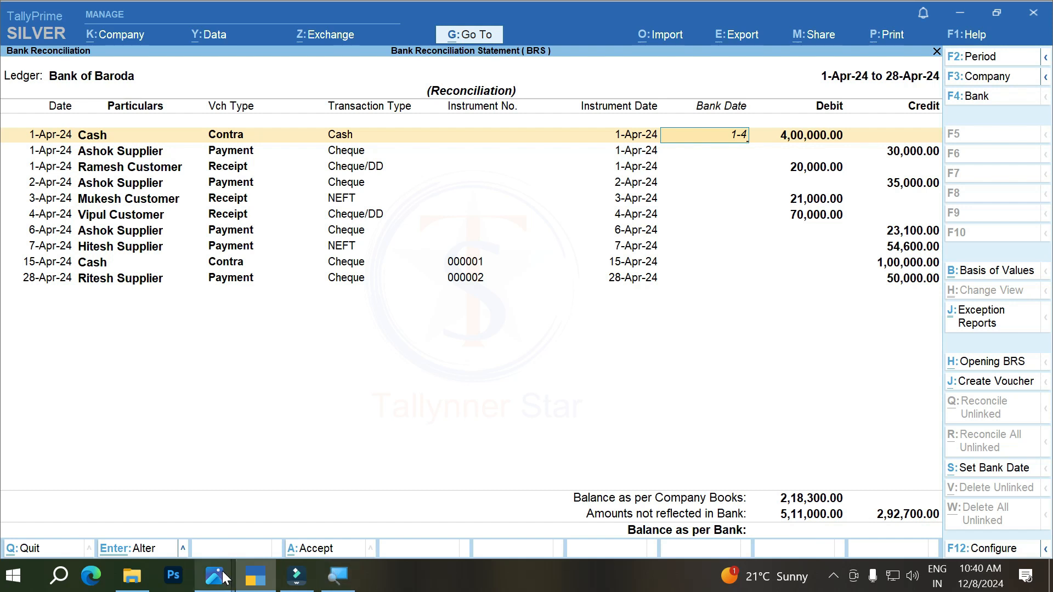
mouse_move(219, 568)
left_click(175, 515)
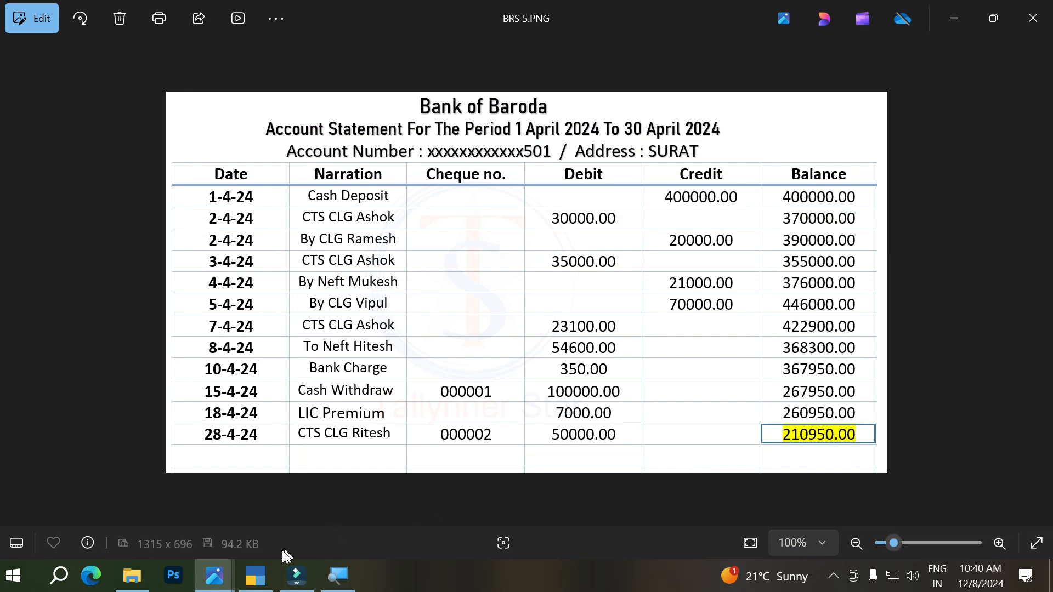
left_click(256, 582)
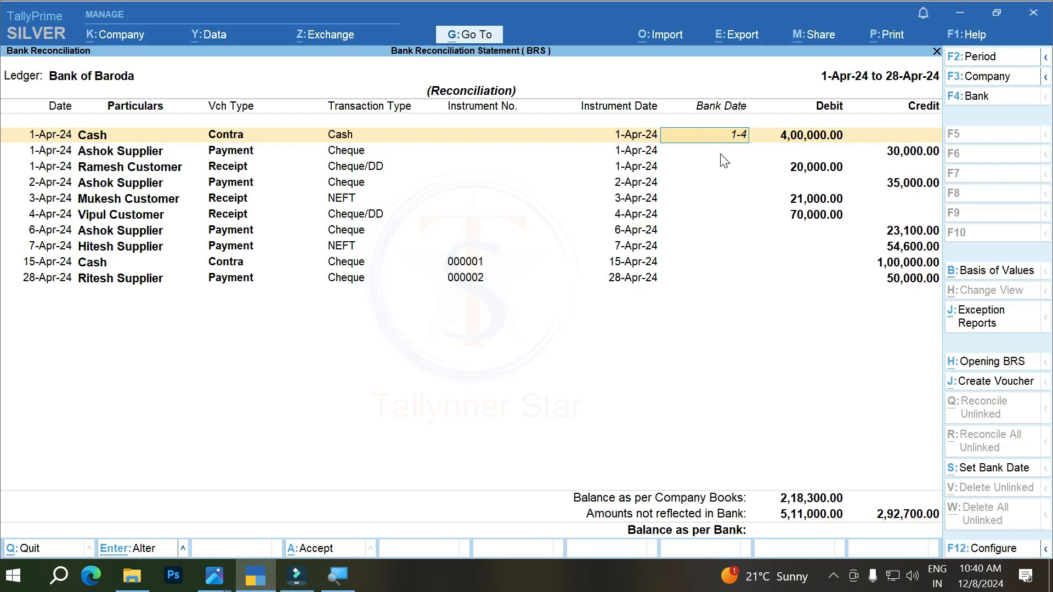
key("Return")
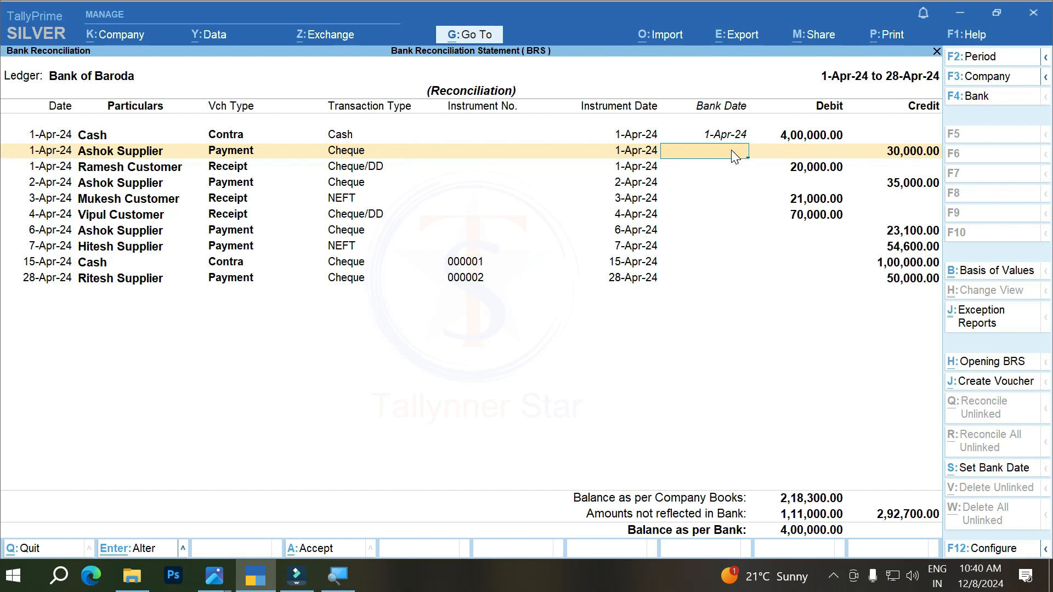
Step: Check BRS 5.PNG for the 30,000 supplier payment and set its bank date to 2-4 in TallyPrime
left_click(132, 577)
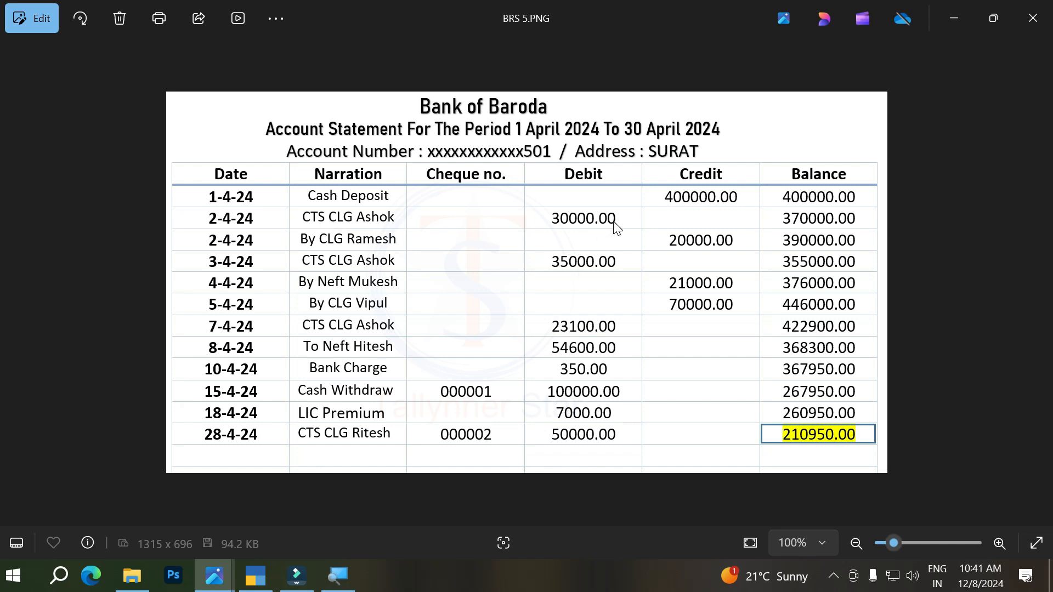
left_click(255, 575)
type("2-4")
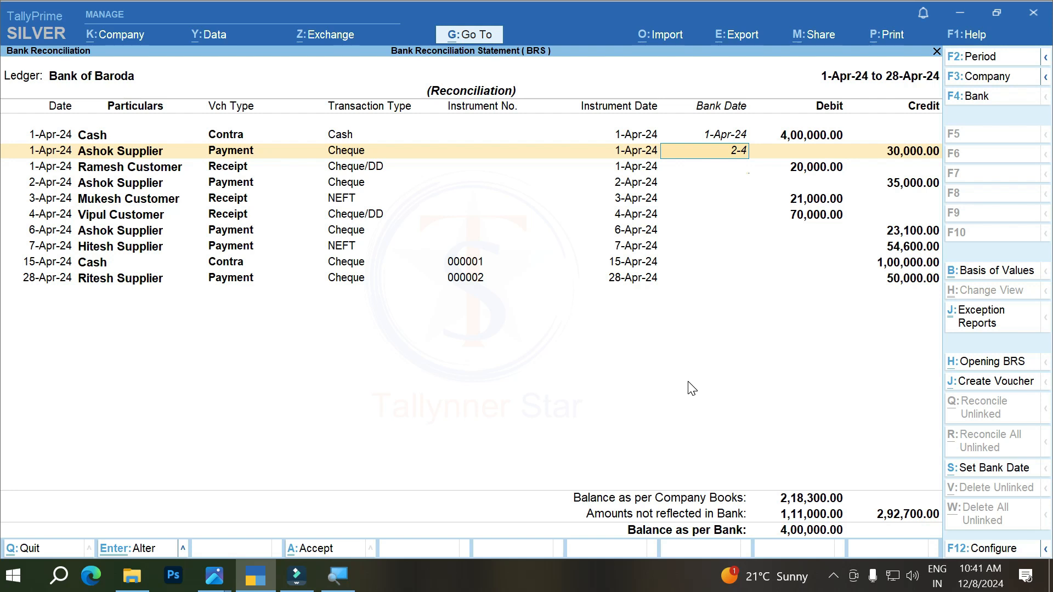
key("Return")
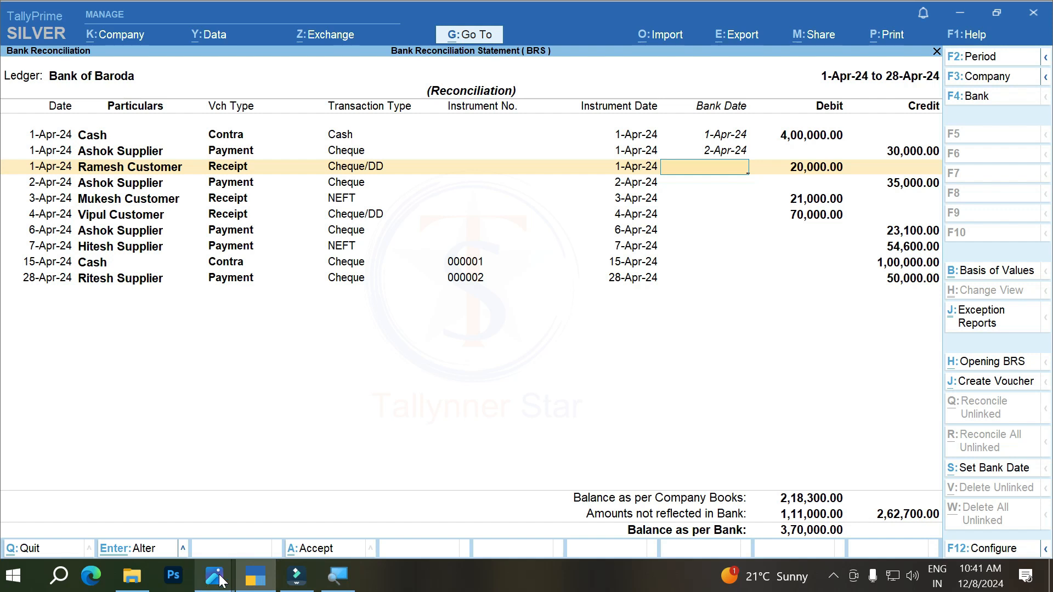
Step: Check BRS 5.PNG for the 20,000 customer receipt and set its bank date to 2-4 in TallyPrime
mouse_move(219, 580)
left_click(137, 513)
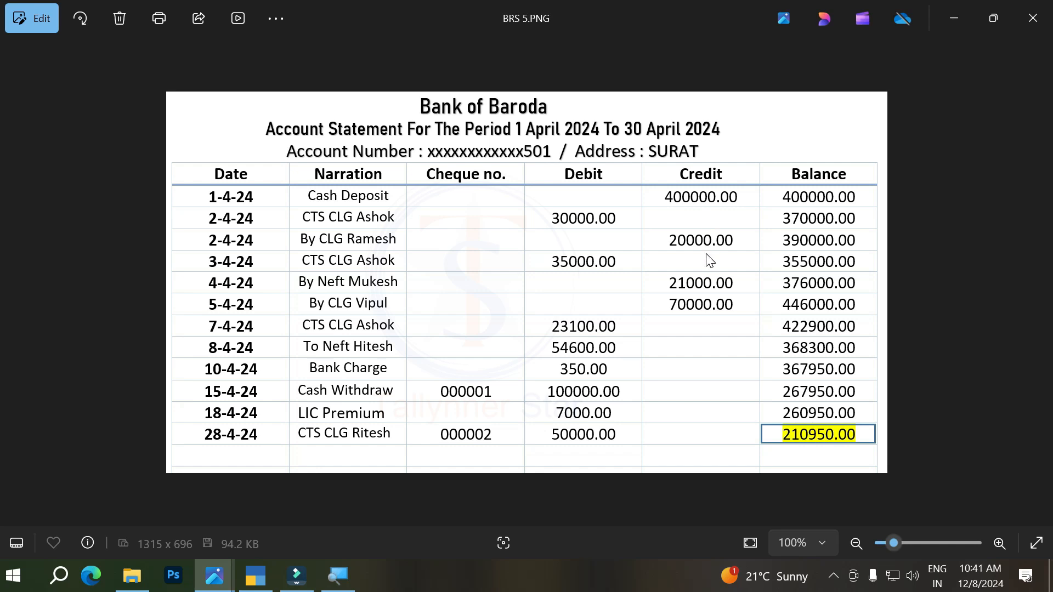
left_click(255, 576)
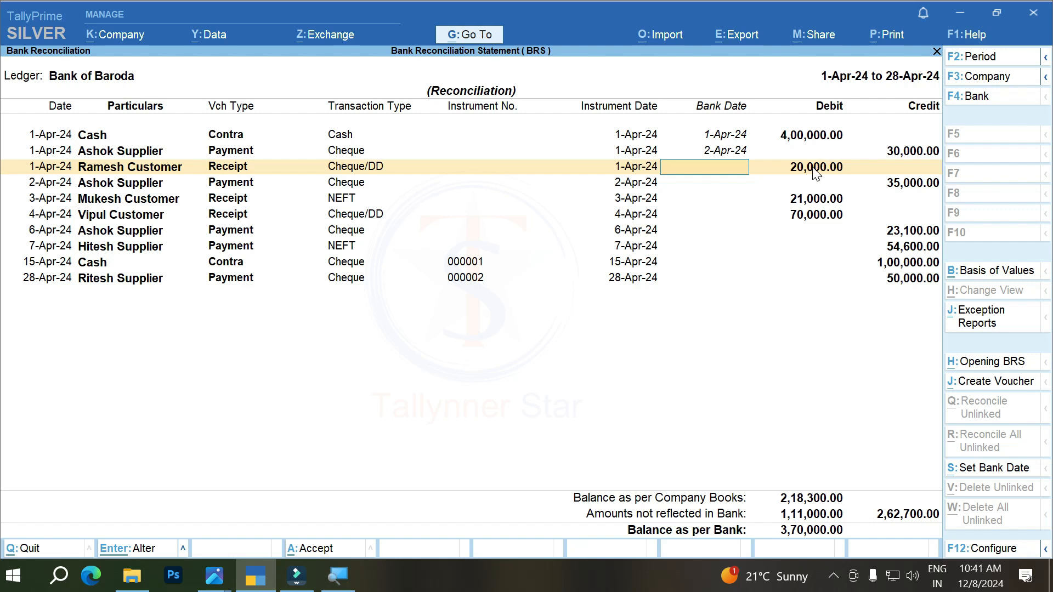
left_click(704, 171)
type("2-4")
key("Return")
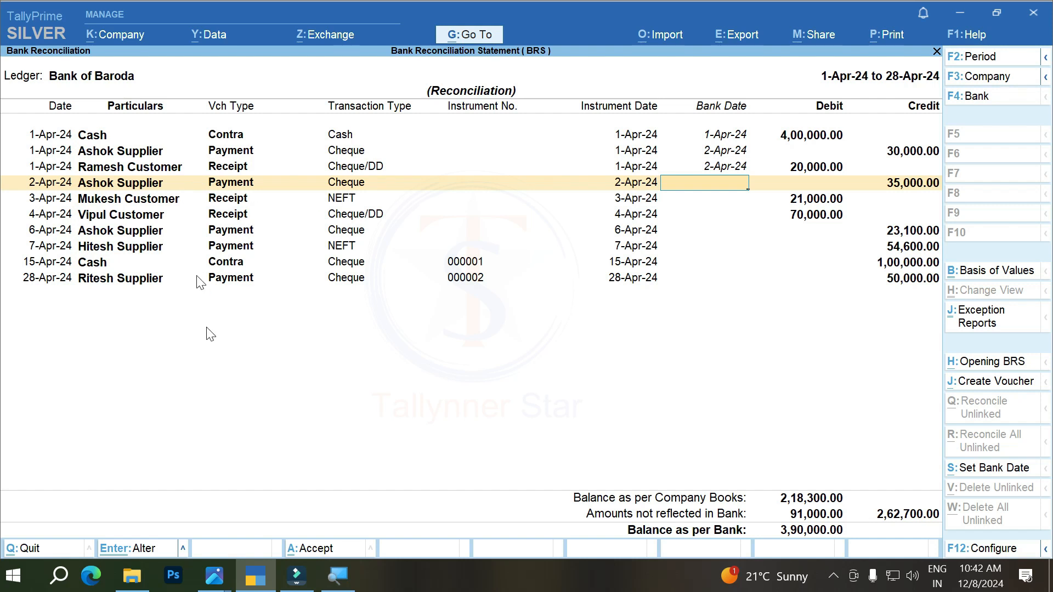
Step: Check BRS 5.PNG for the 35,000 supplier payment and set its bank date to 3-4 in TallyPrime
left_click(215, 585)
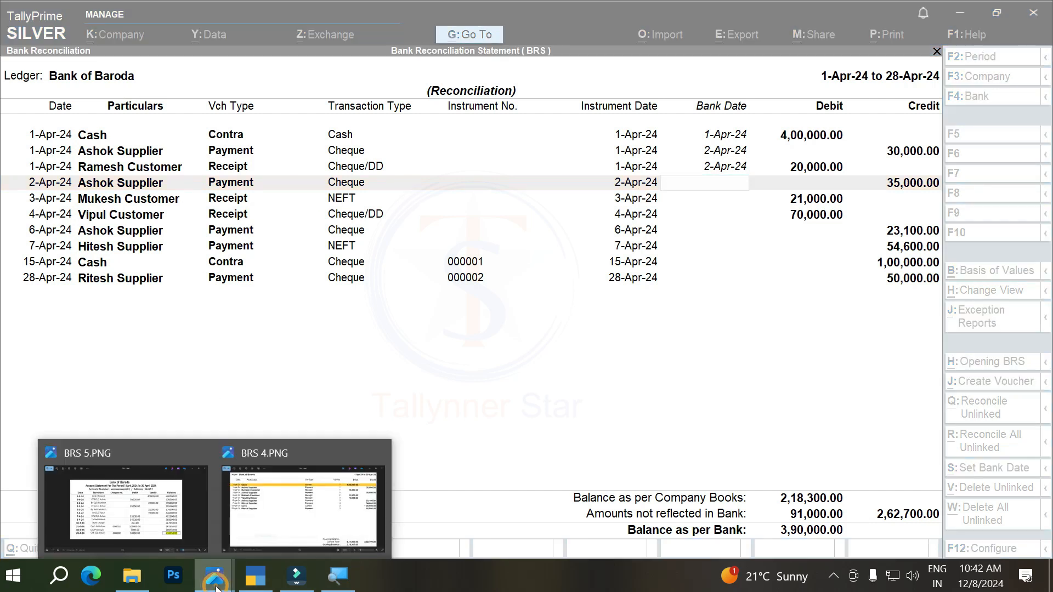
left_click(164, 525)
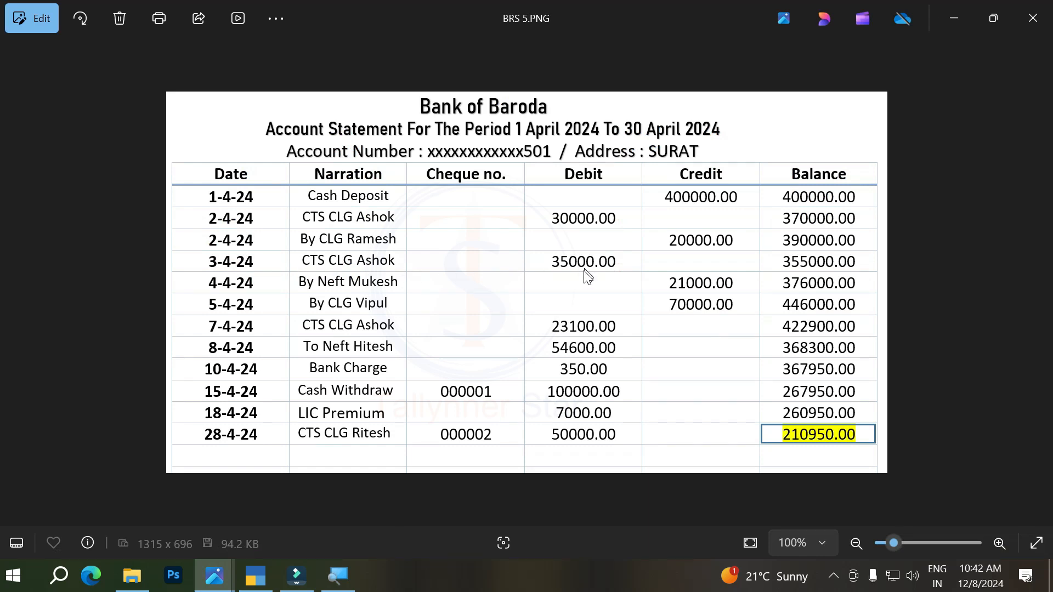
left_click(255, 574)
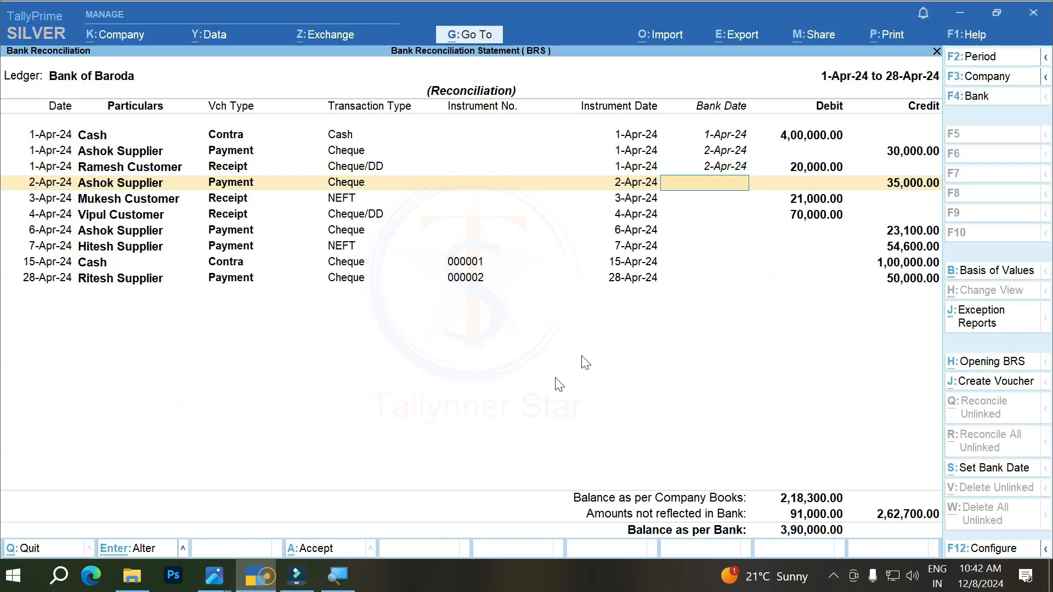
type("3-4")
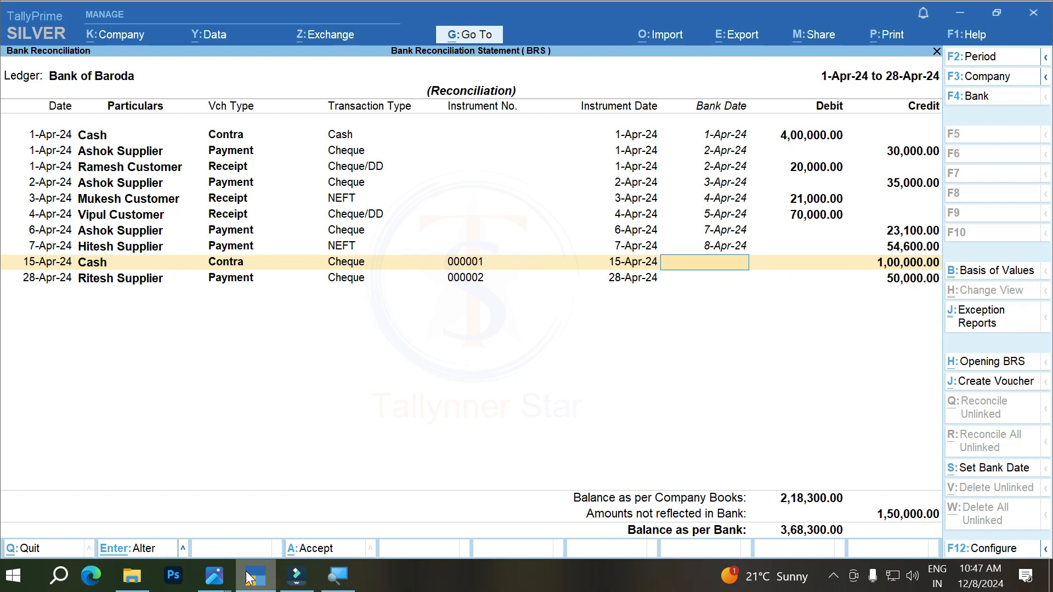
Step: Check BRS 5.PNG for the 1,00,000 cash withdrawal with cheque 000001 and set its bank date to 15-Apr-24 in TallyPrime
mouse_move(246, 572)
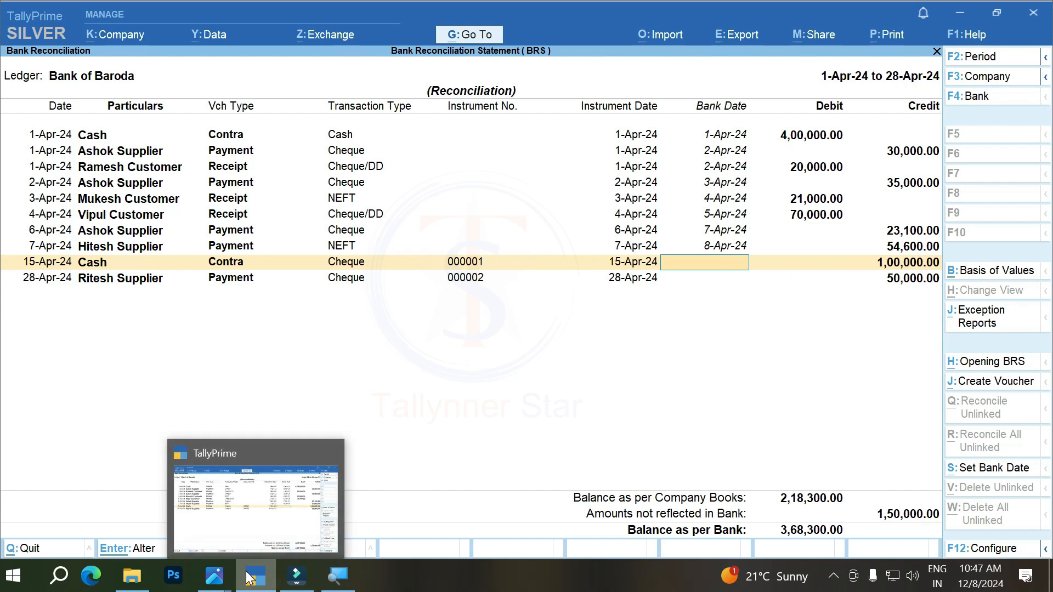
left_click(213, 575)
left_click(188, 503)
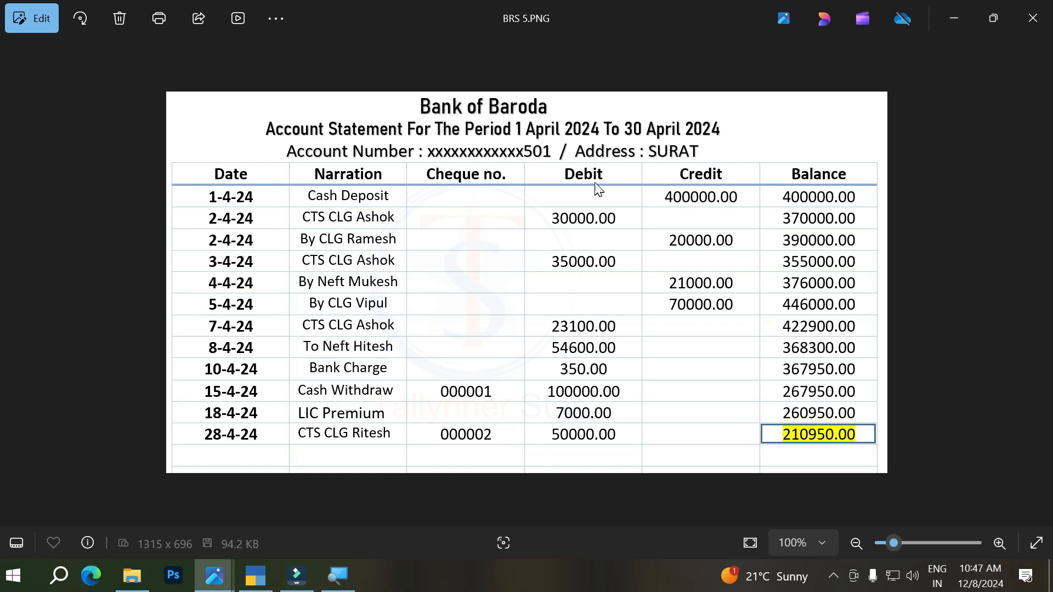
left_click(256, 575)
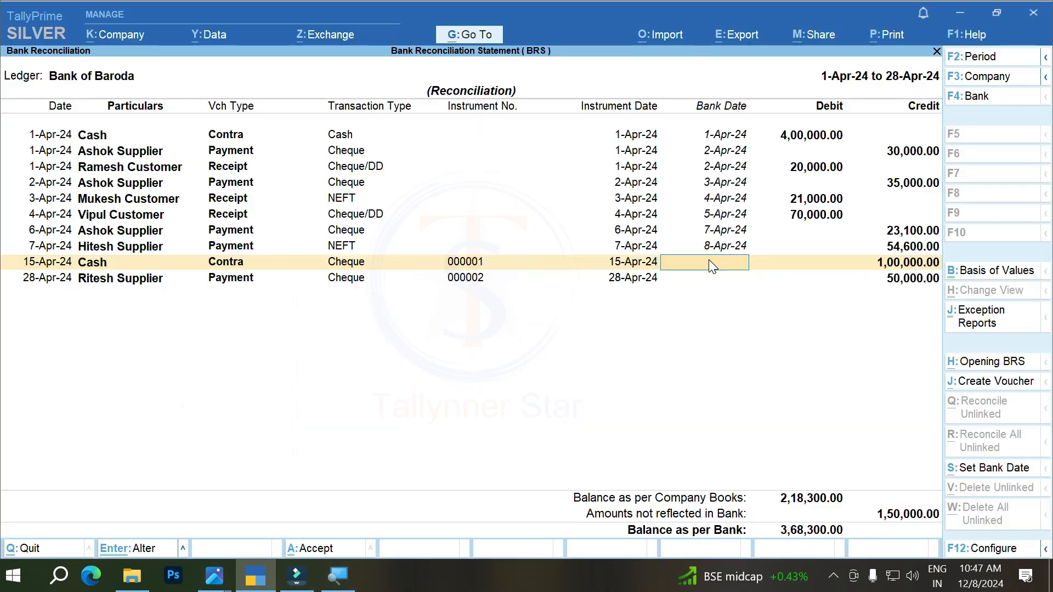
type("4")
key("Return")
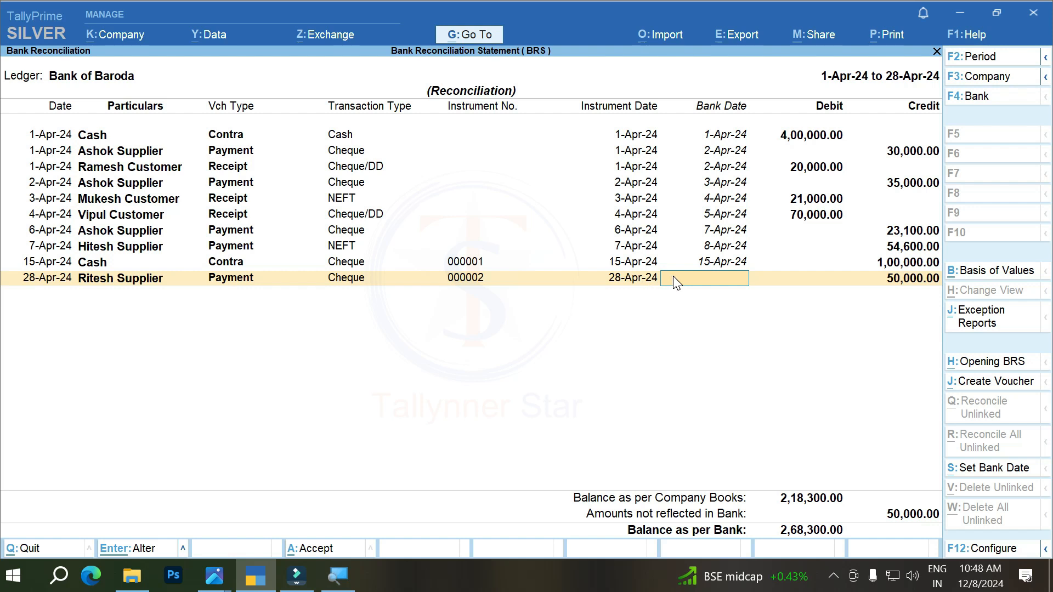
Step: Check BRS 5.PNG for the 50,000 payment with cheque 000002, set its bank date to 29-Apr-24 in TallyPrime and accept the reconciliation
left_click(222, 582)
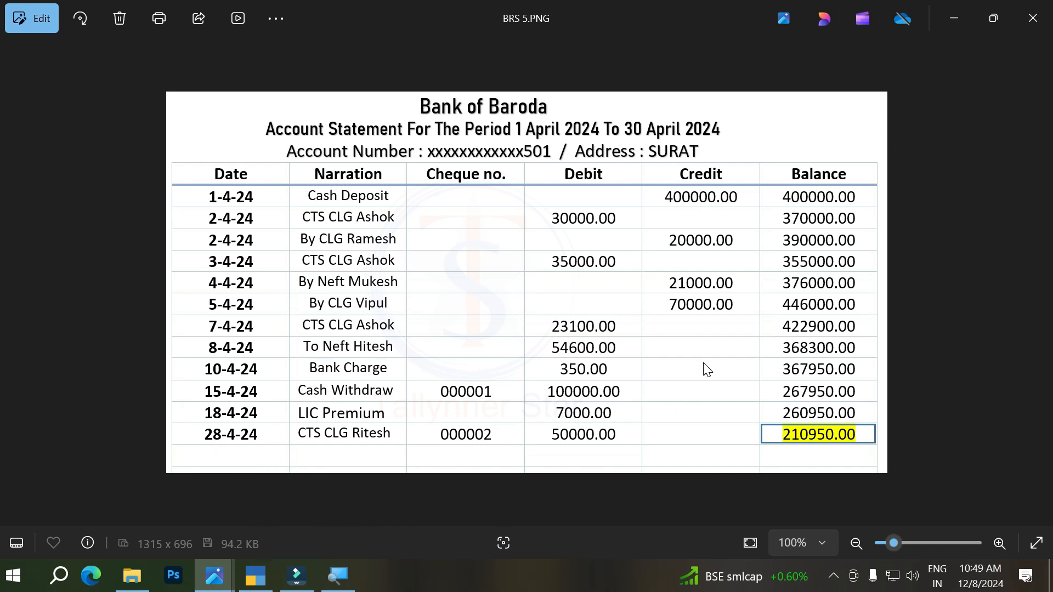
left_click(256, 585)
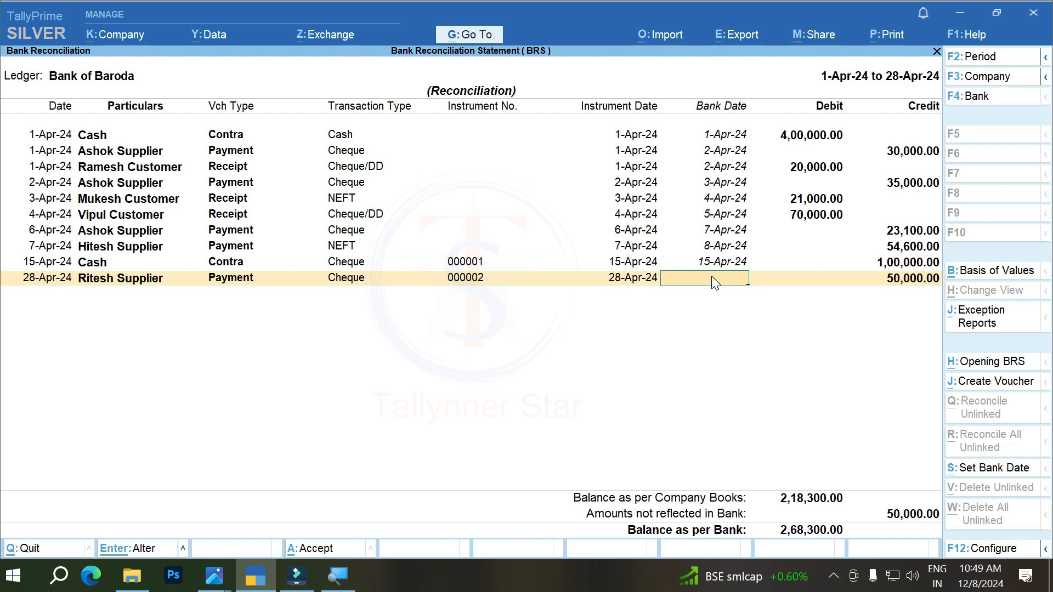
type("-4")
key("Return")
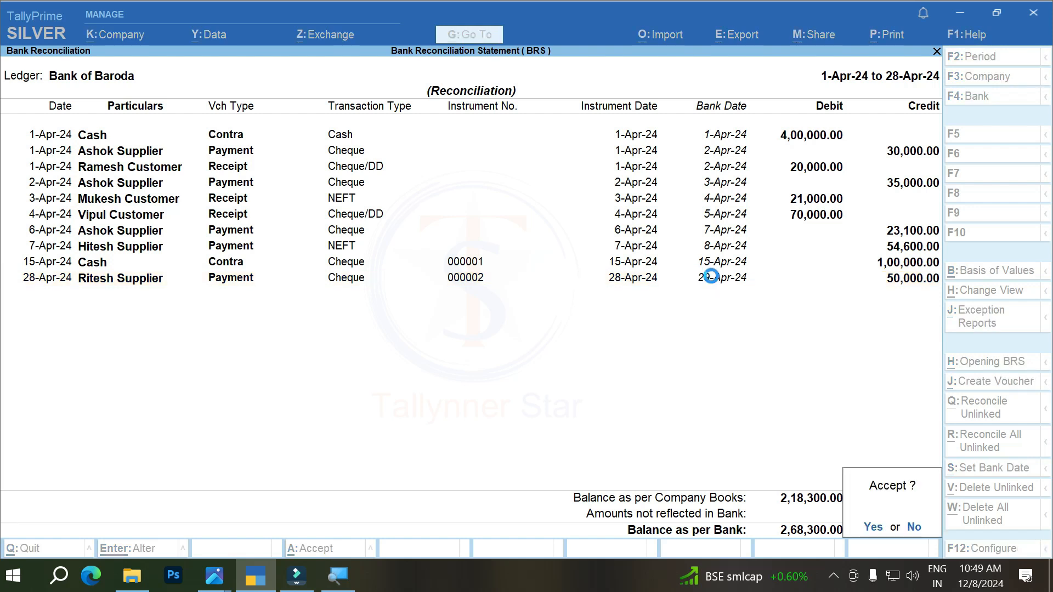
key("y")
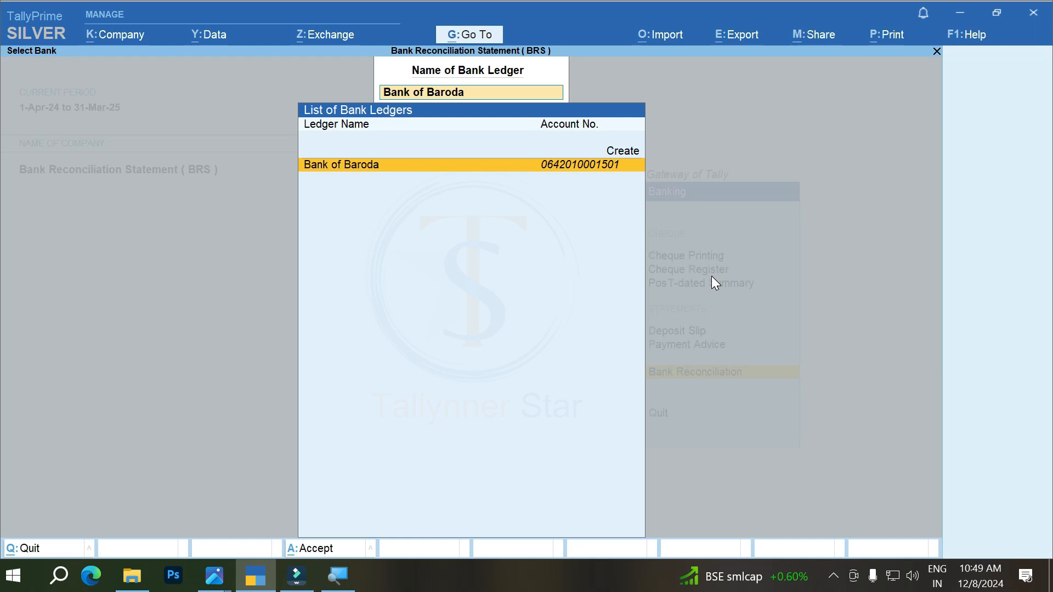
Step: Reopen the Bank of Baroda reconciliation, correct the bank date of the cheque 000002 payment to 28-4 and accept it
key("Return")
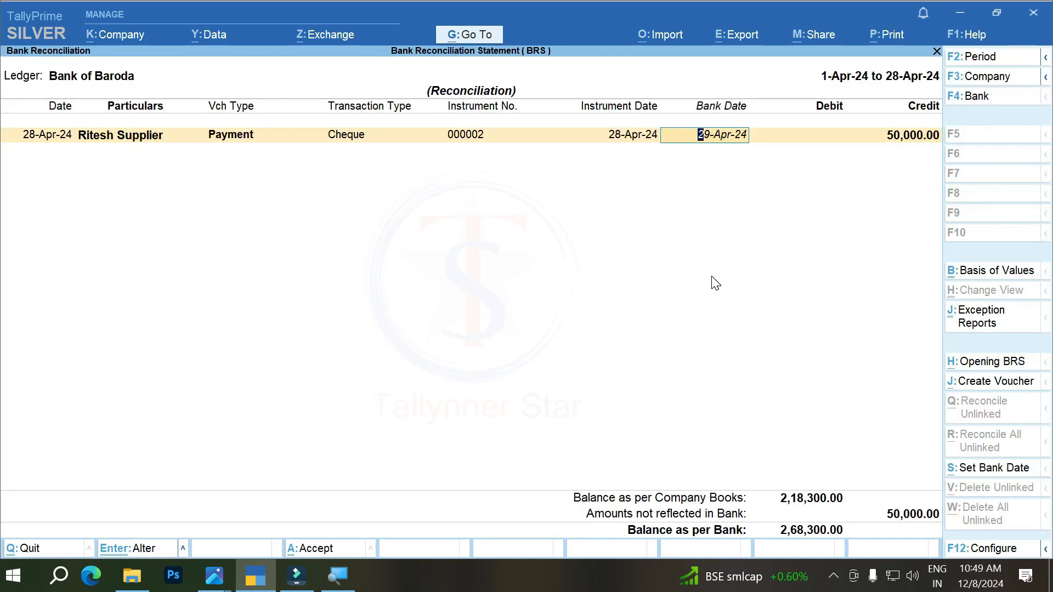
type("28-4")
key("Return")
key("y")
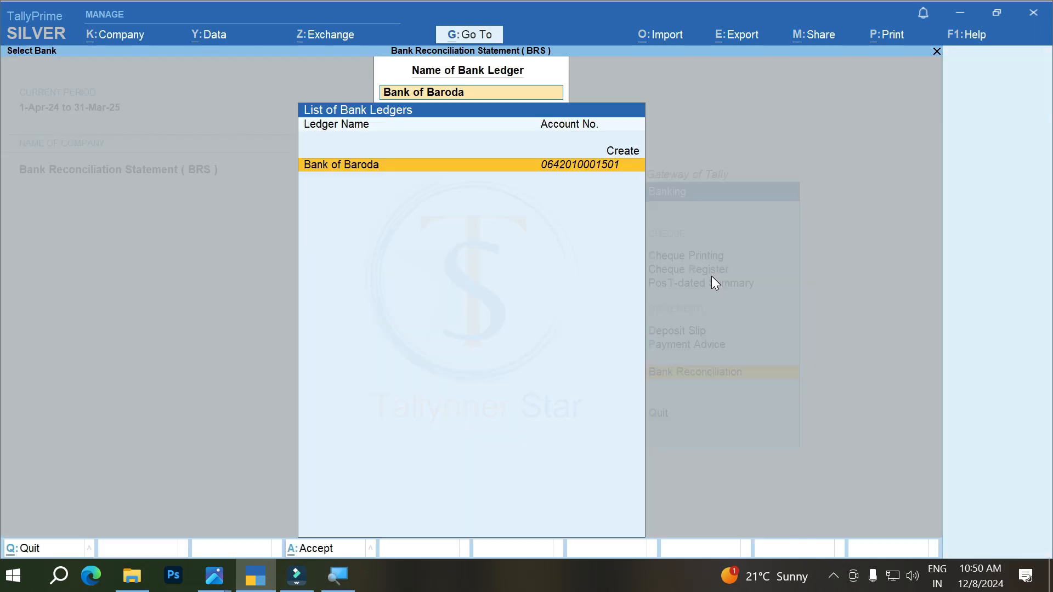
Step: Reopen the Bank of Baroda reconciliation and compare it with BRS 5.PNG for bank entries missing from the books
key("Return")
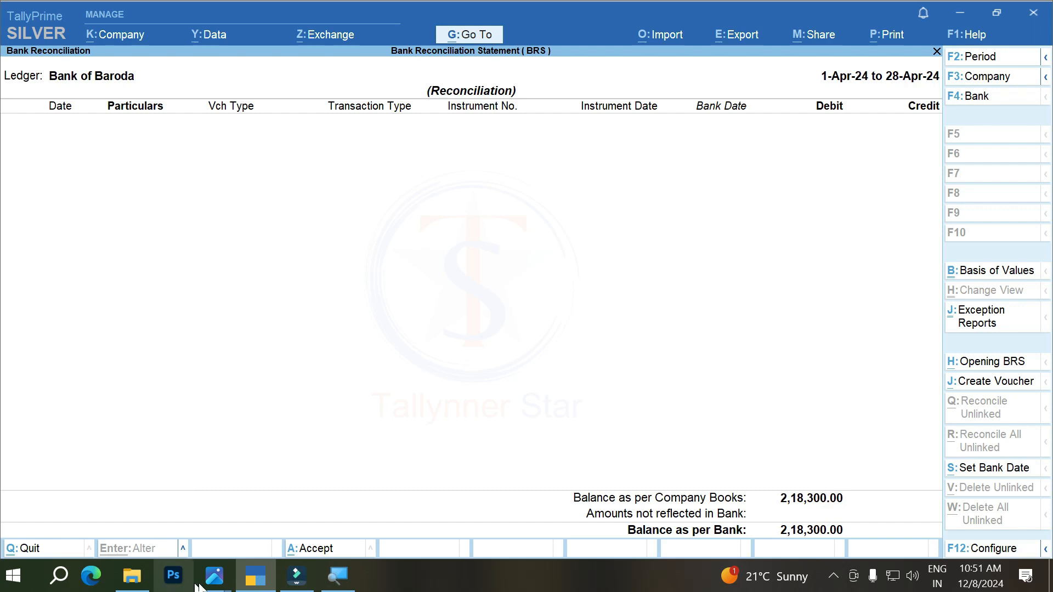
left_click(214, 574)
left_click(178, 498)
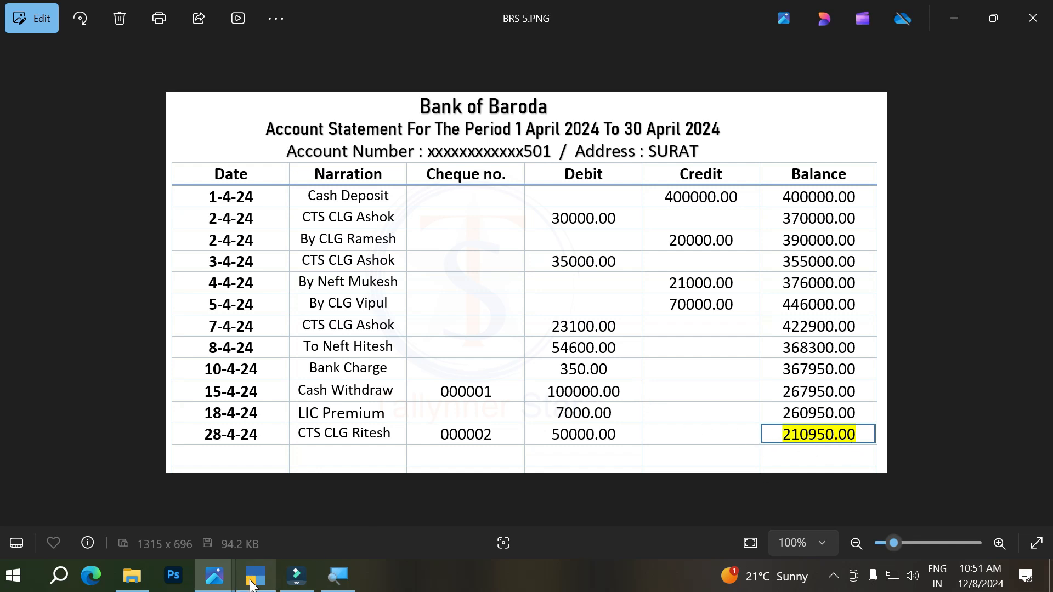
mouse_move(250, 584)
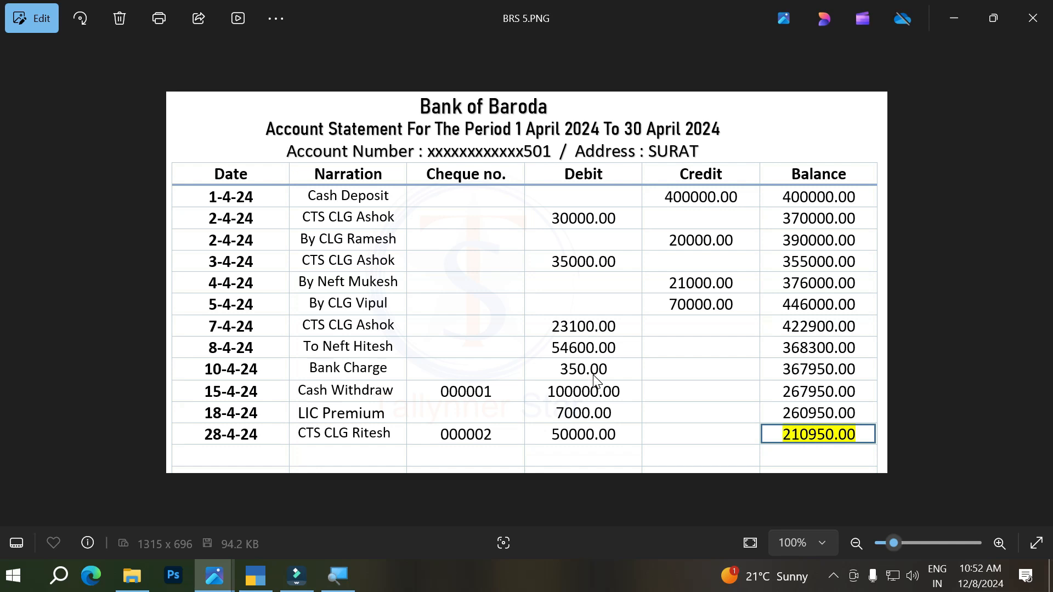
left_click(255, 576)
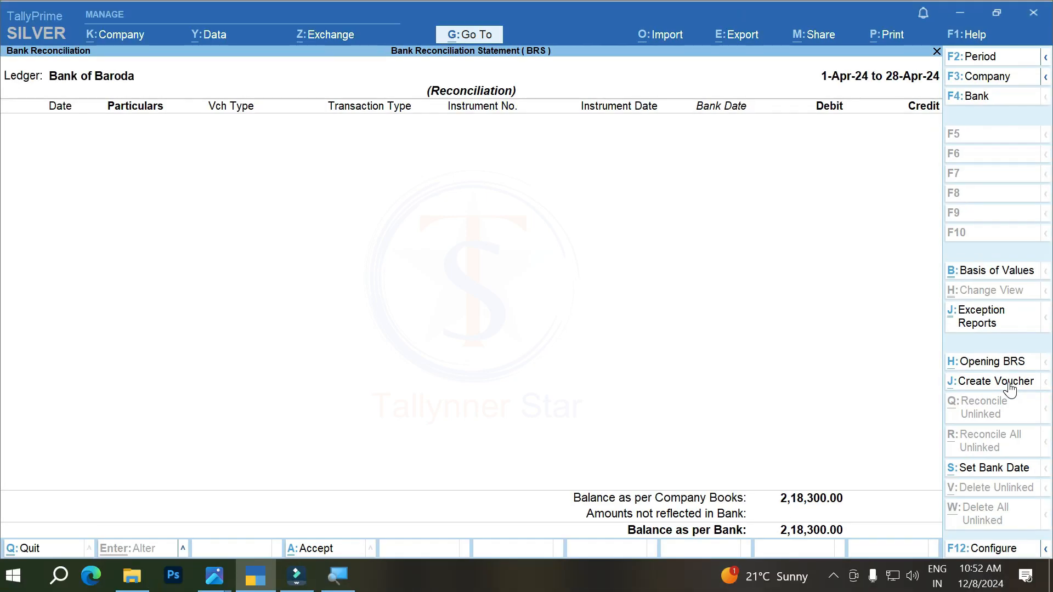
Step: Create a payment voucher from the reconciliation and date it 10-4, after checking the bank charge entry in BRS 5.PNG
left_click(1010, 383)
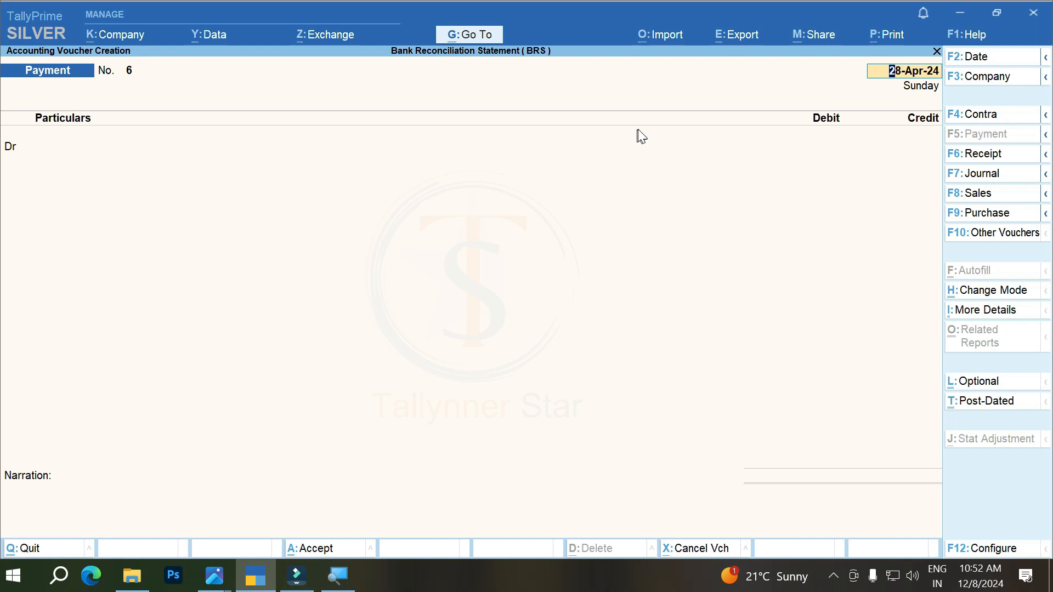
key("F2")
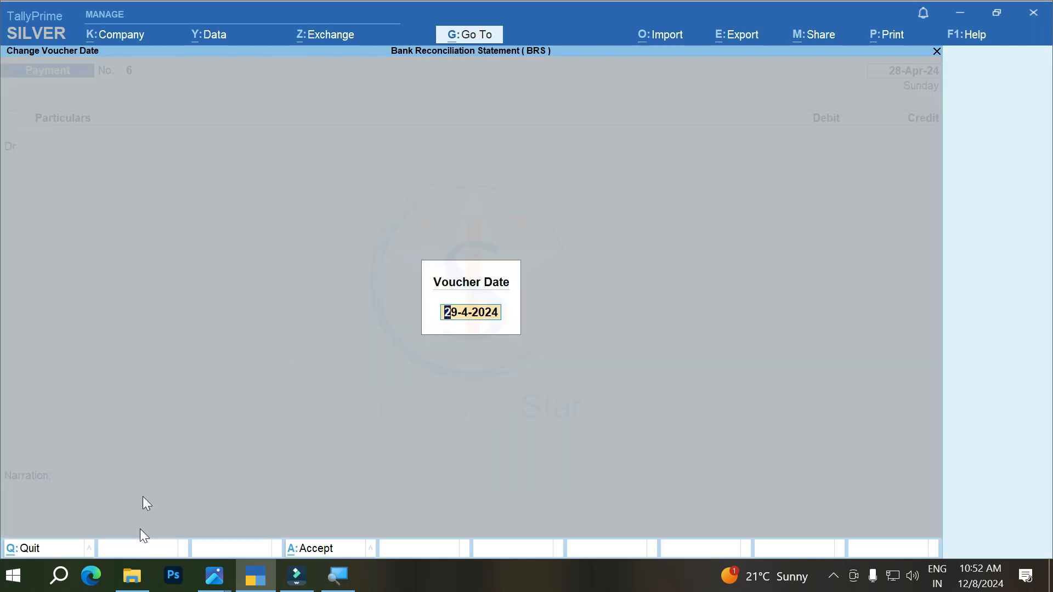
mouse_move(214, 575)
left_click(166, 525)
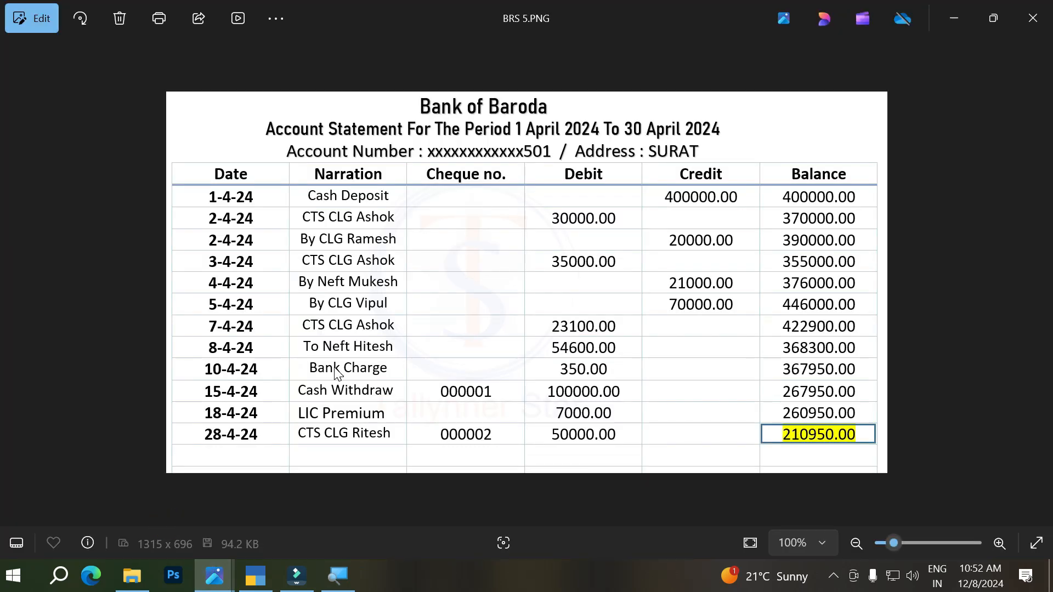
left_click(253, 578)
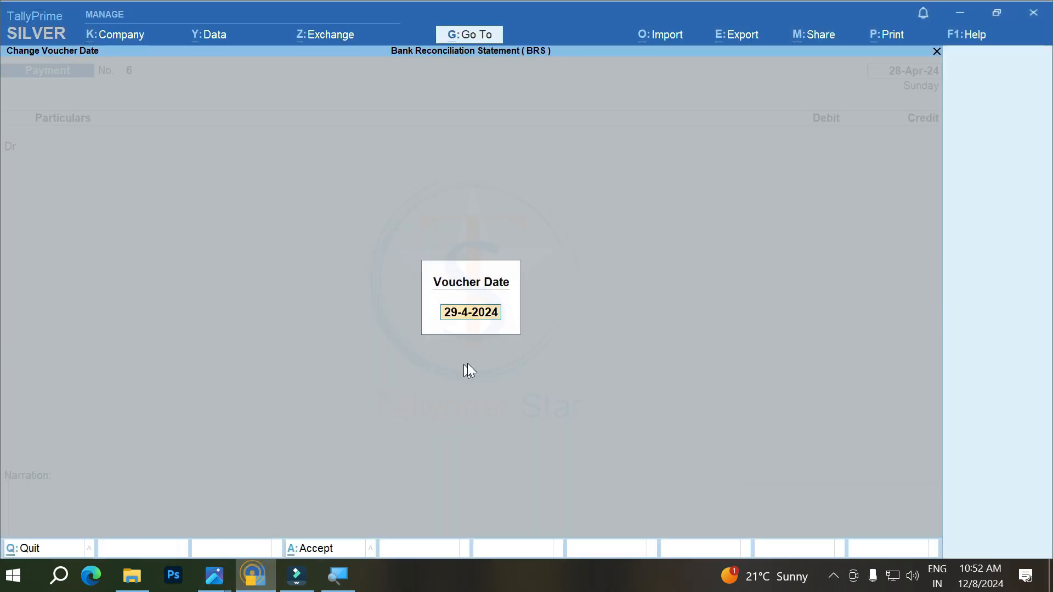
type("10-4")
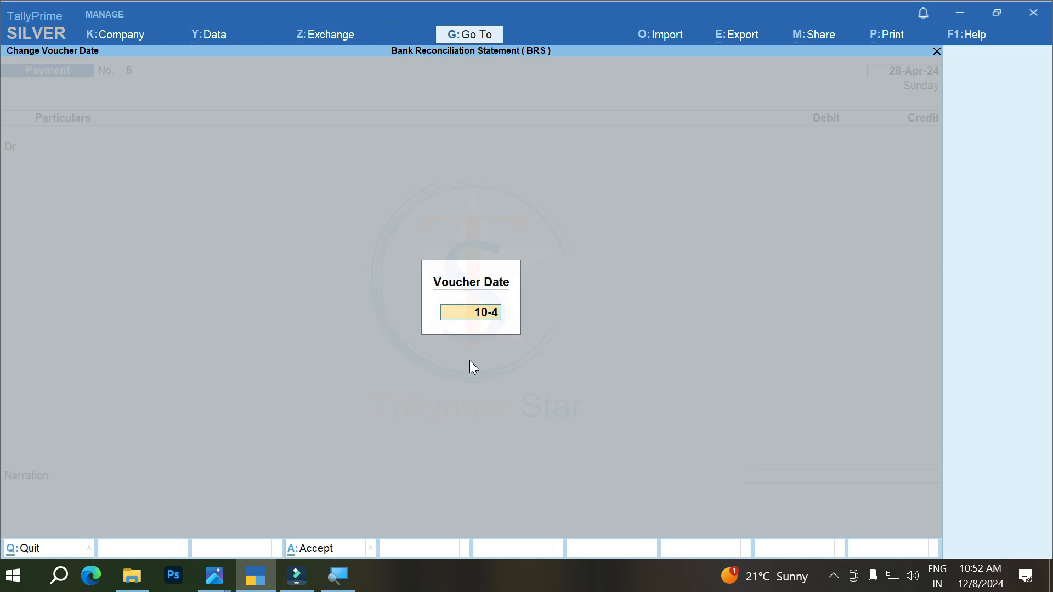
key("Return")
key("Return")
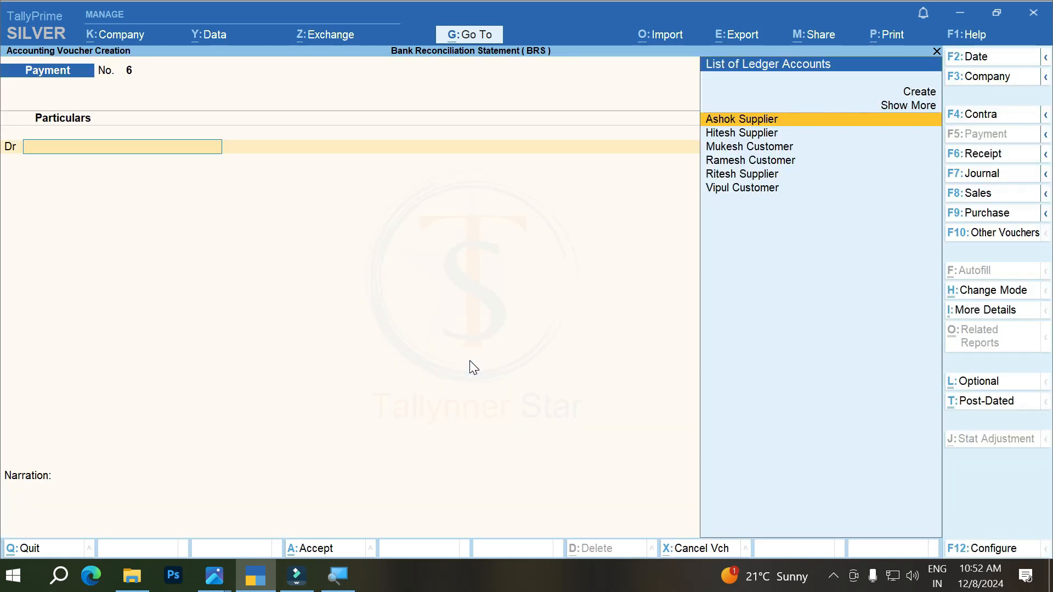
Step: Create a ledger named Bank Charge under Indirect Expenses for the voucher's debit line
key("alt+c")
type("Bank Charge")
key("Return")
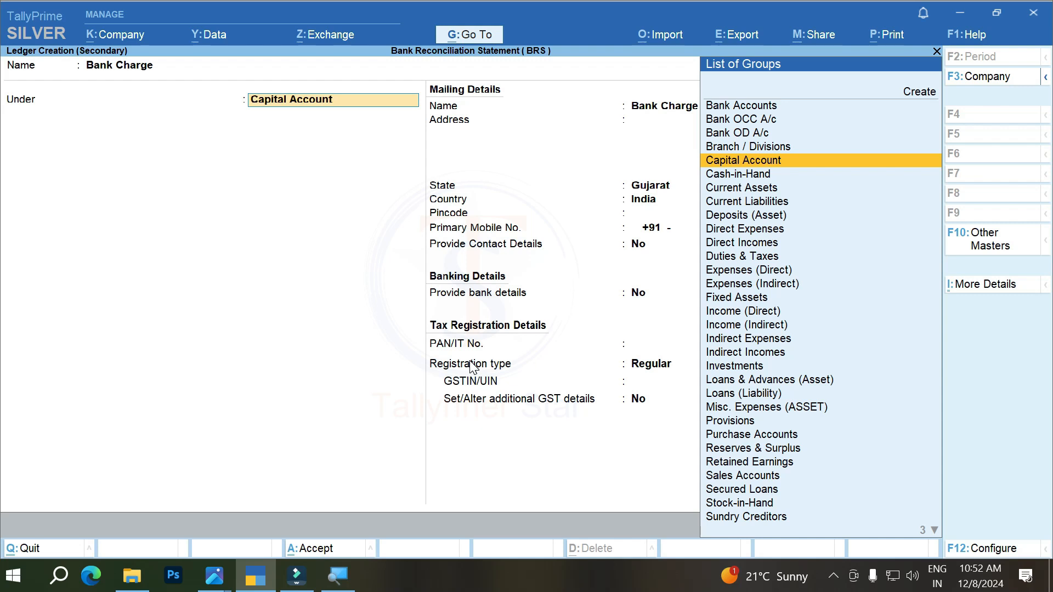
type("ind")
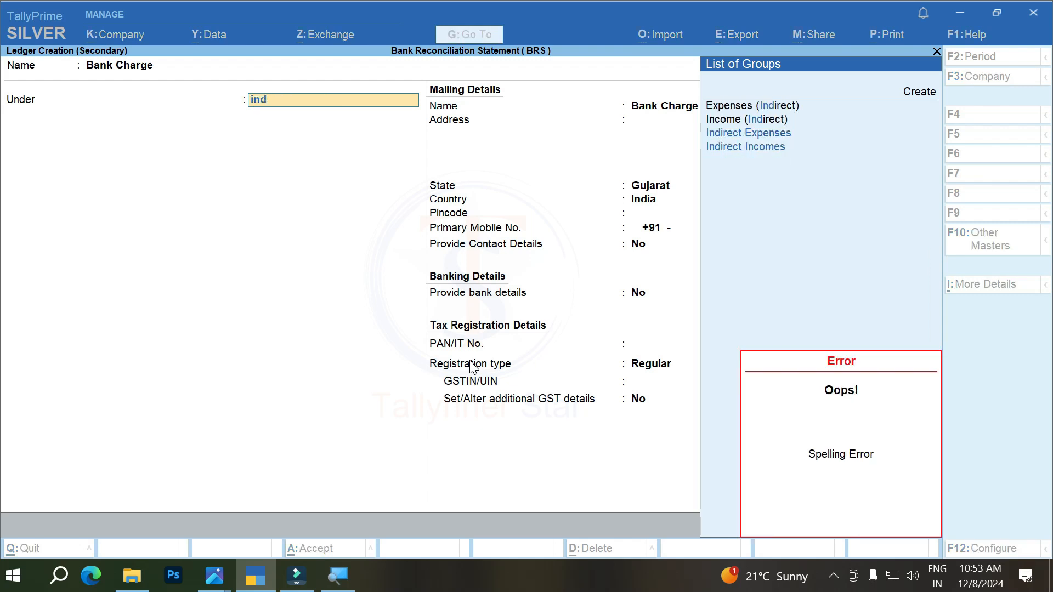
key("Return")
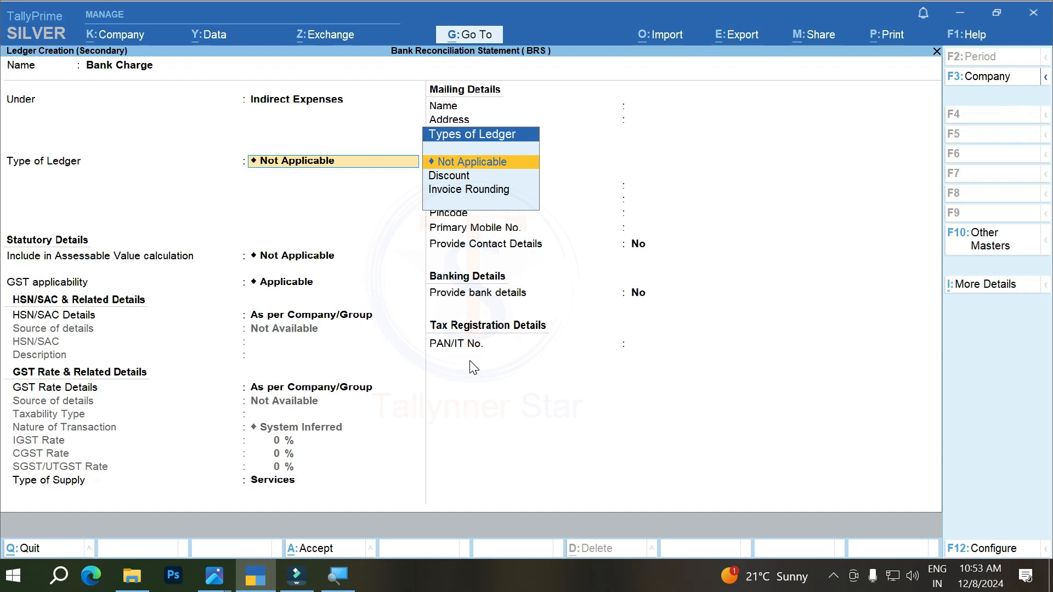
key("ctrl+a")
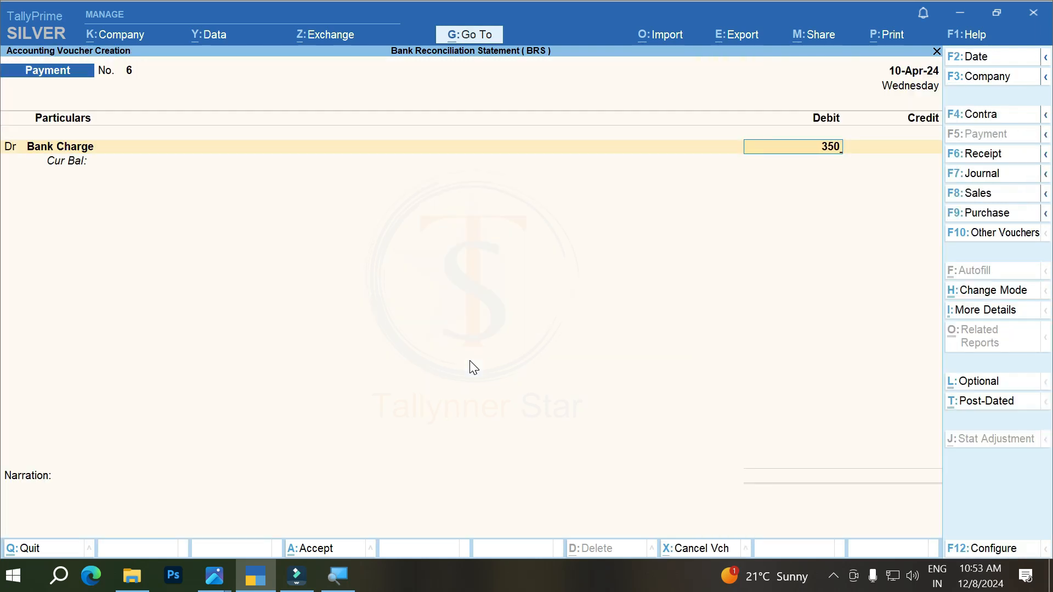
Step: Debit Bank Charge with 350 and select Bank of Baroda as the credit ledger
key("Return")
key("Return")
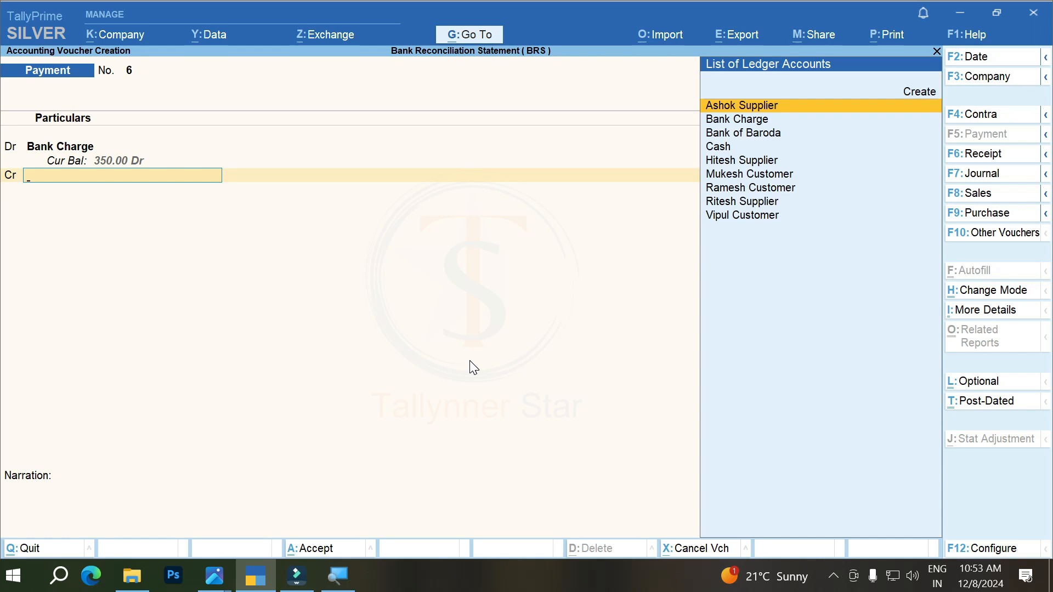
key("Down")
key("Down")
key("Return")
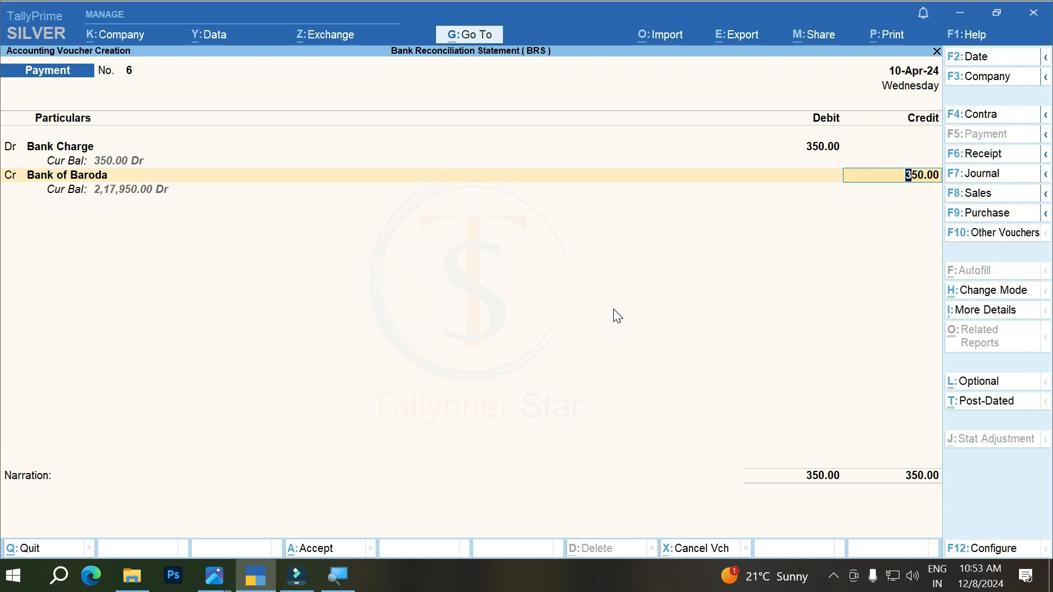
Step: Allocate the 350.00 Bank of Baroda credit as transaction type Others without an instrument number and save the voucher
key("Return")
key("Down")
key("Down")
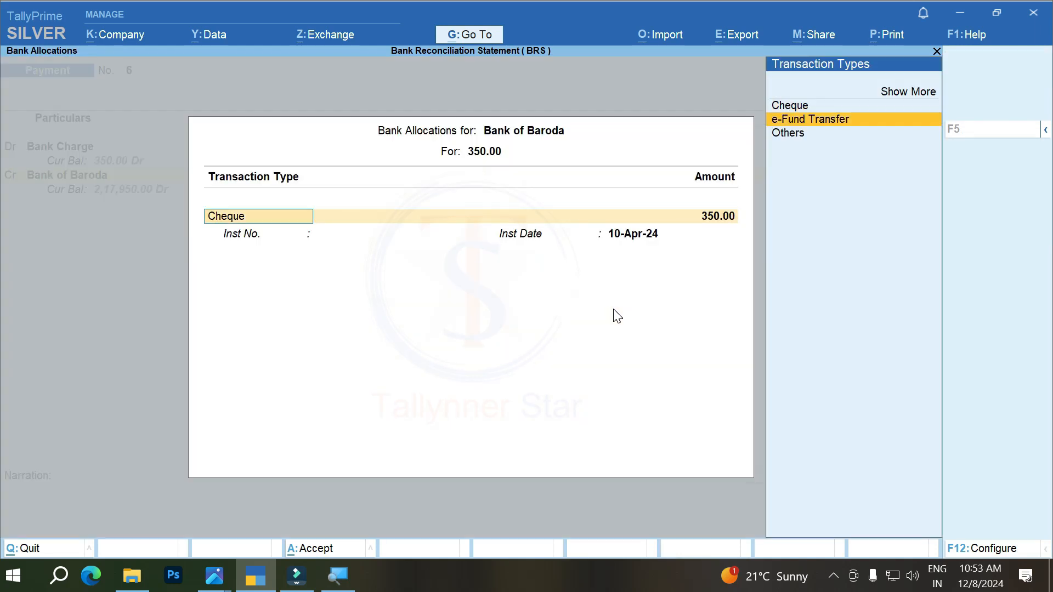
key("Return")
key("Return")
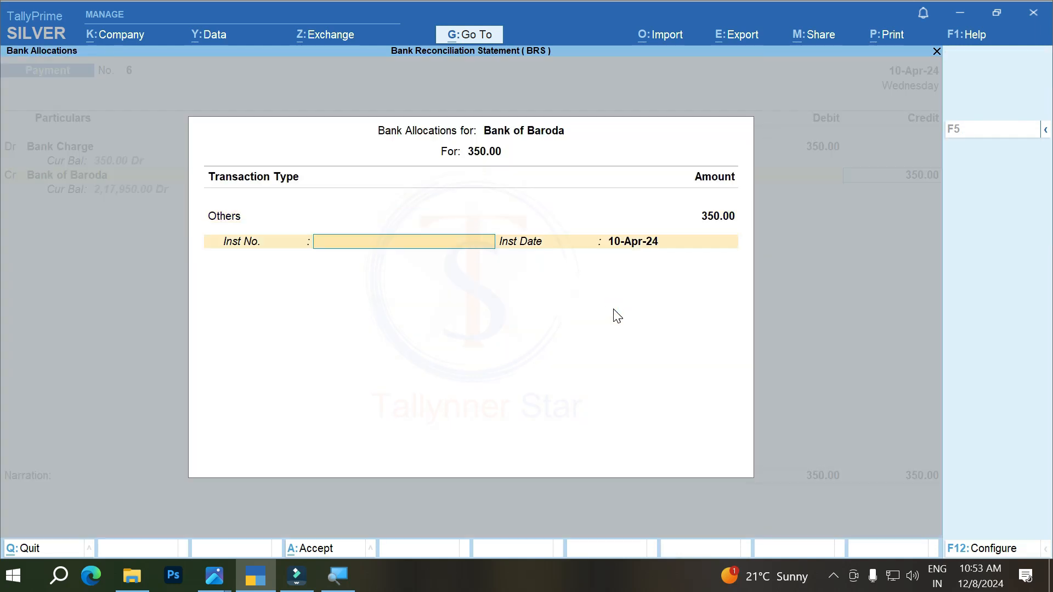
key("Return")
key("Return")
key("Return")
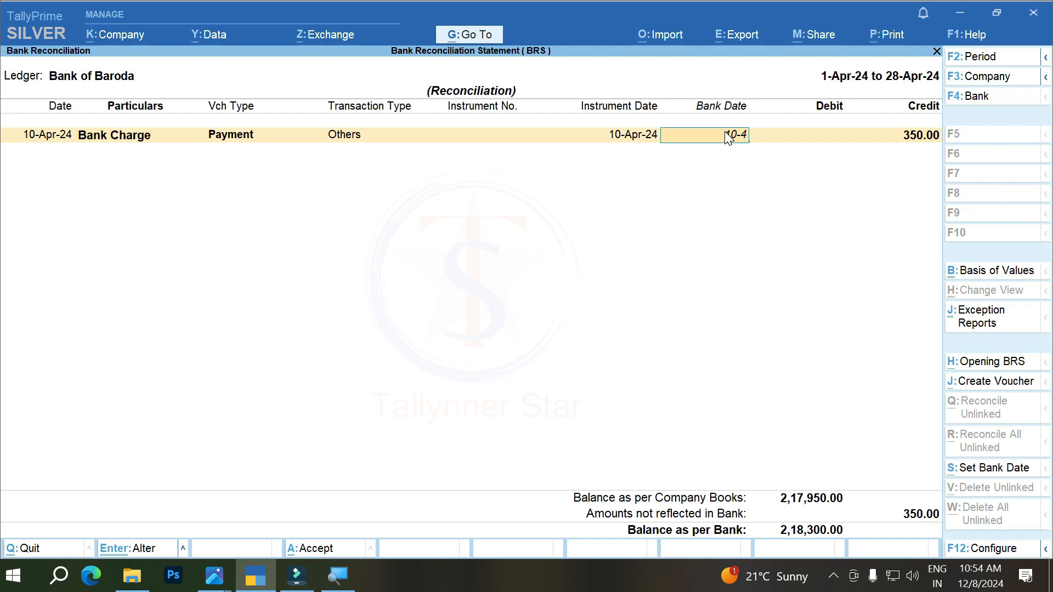
Step: Set the Bank Charge payment's bank date to 10-4, accept it and reopen the Bank of Baroda reconciliation
key("Return")
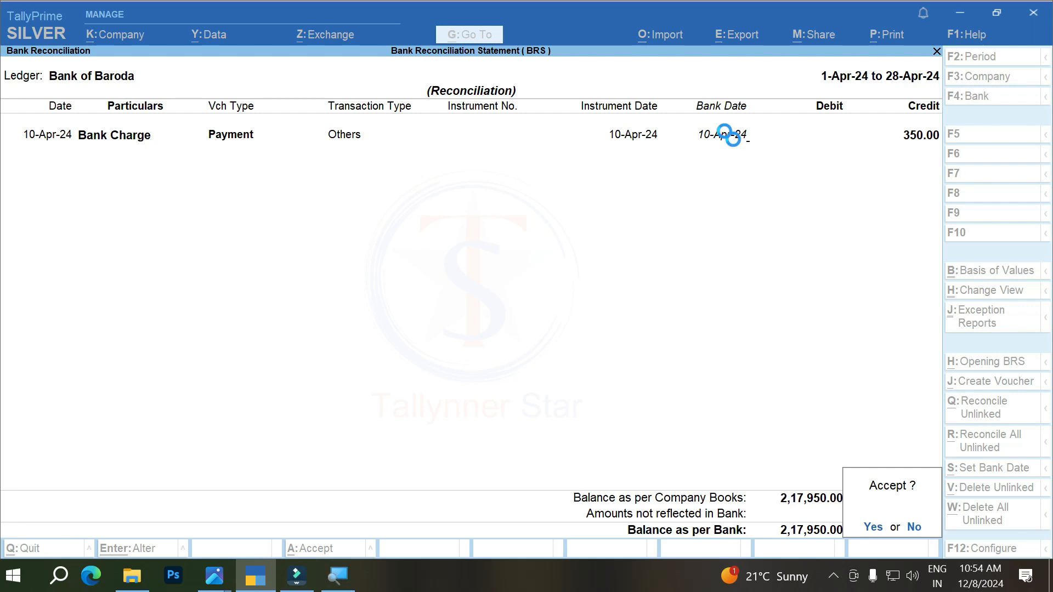
key("Return")
key("Return")
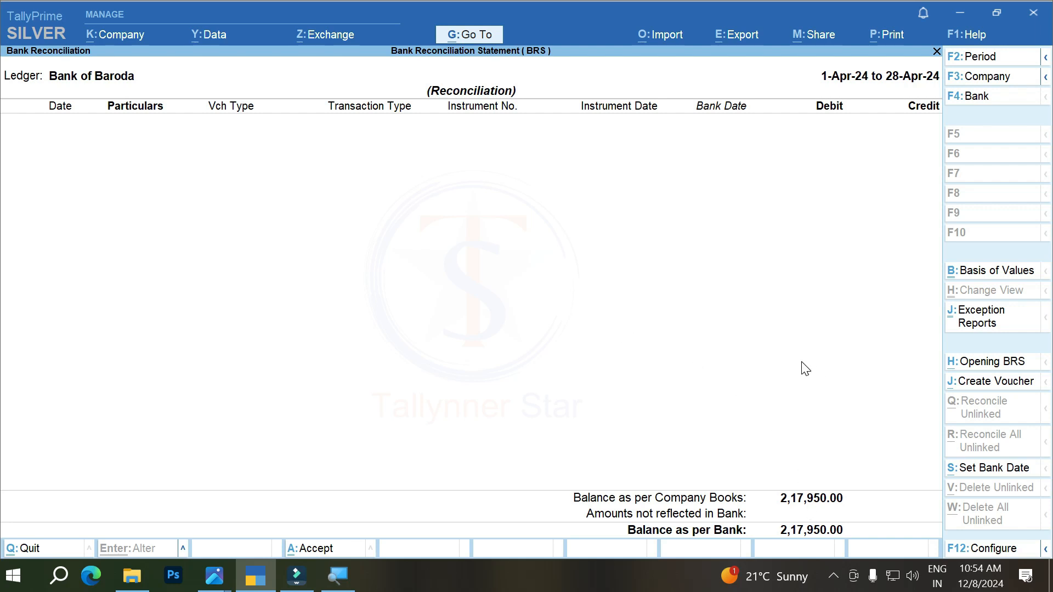
Step: Create another payment voucher and date it 18-4, after checking the LIC premium entry in BRS 5.PNG
key("alt+j")
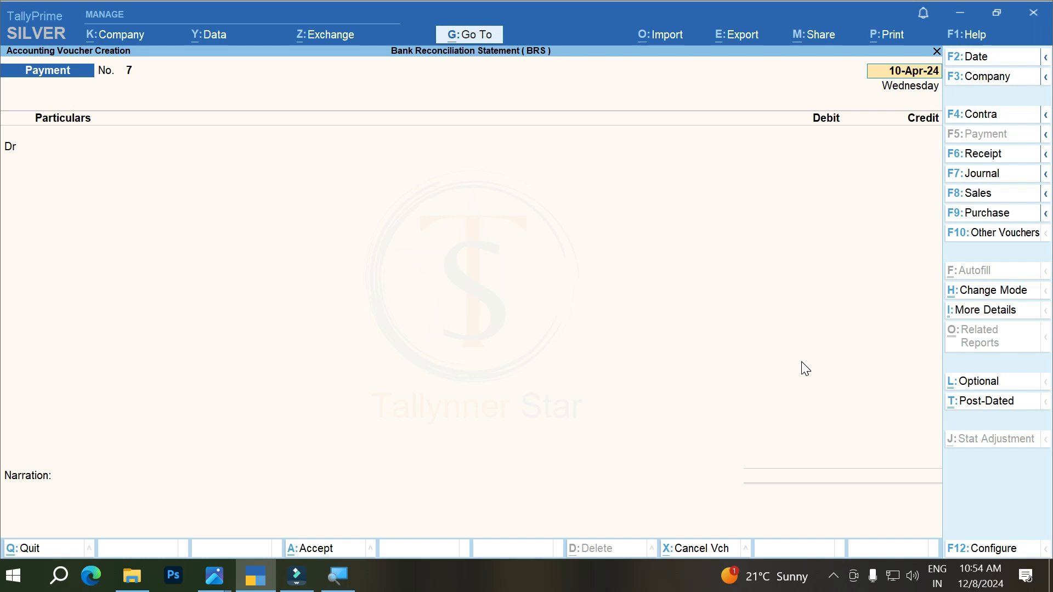
left_click(216, 580)
left_click(173, 505)
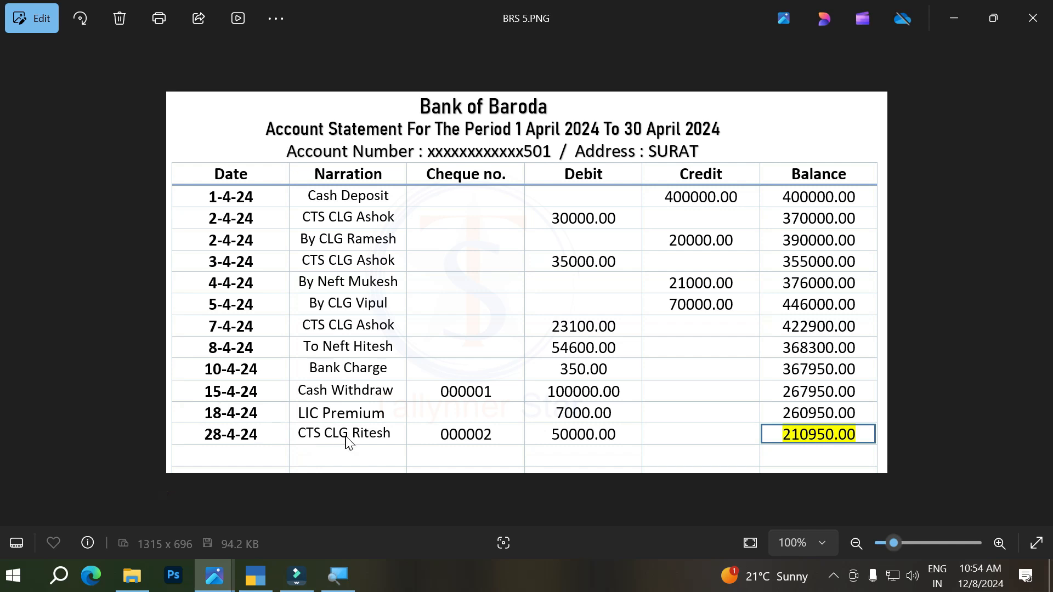
key("alt+Tab")
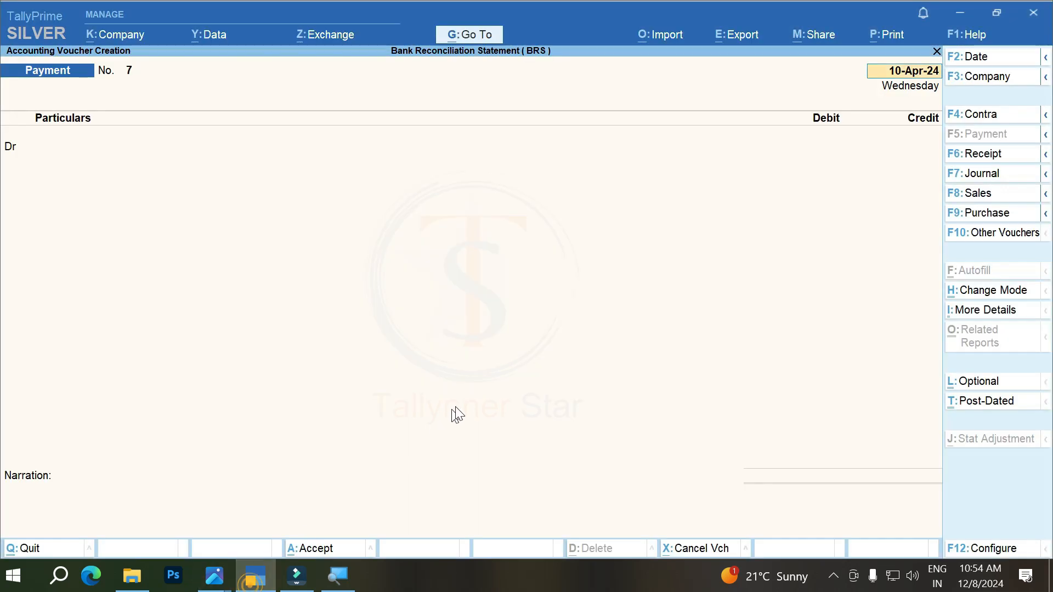
key("F2")
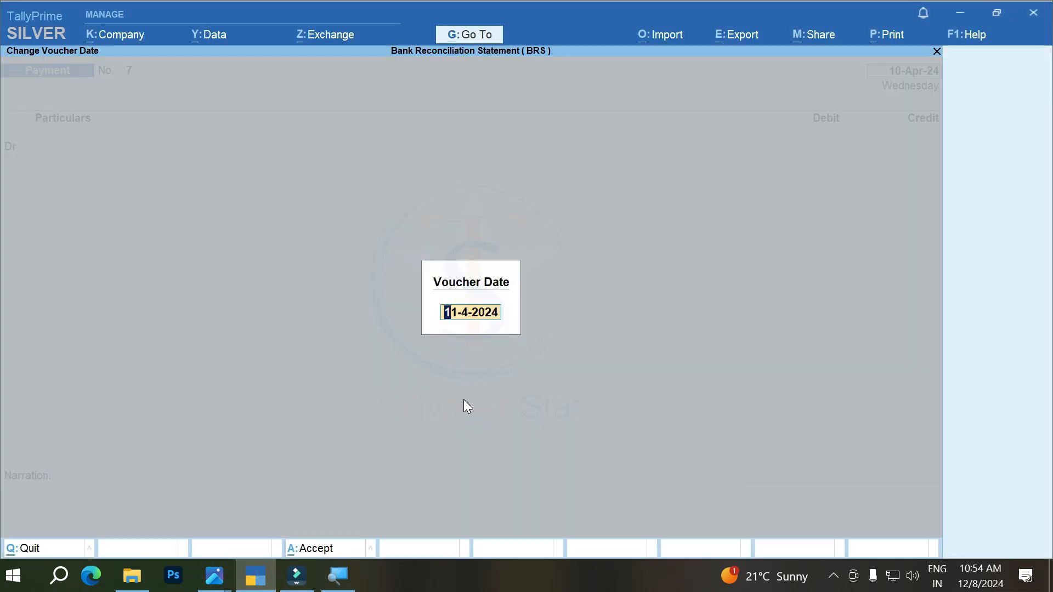
type("18-4")
key("Return")
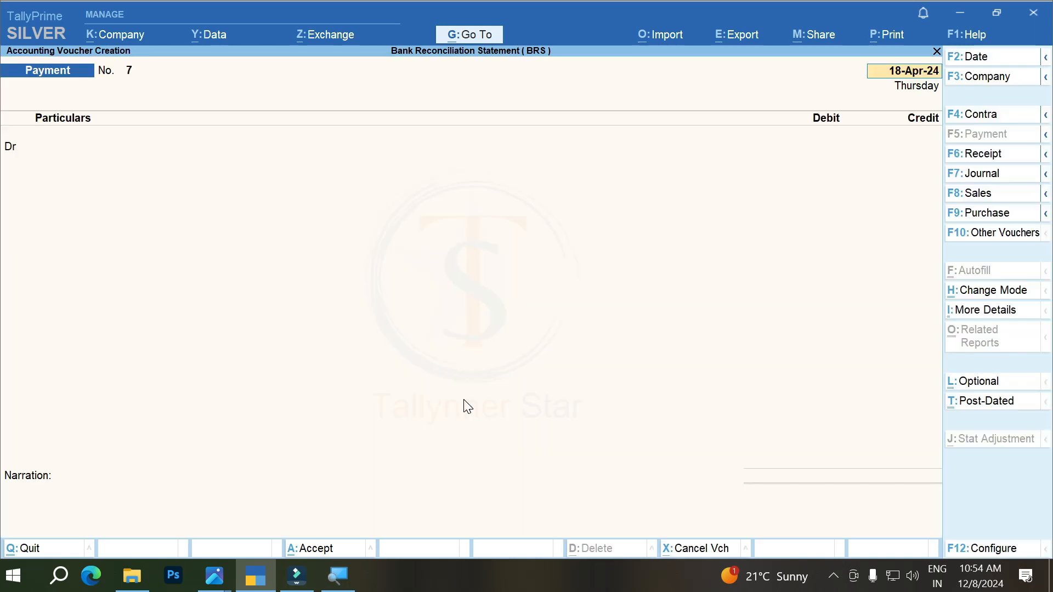
key("Return")
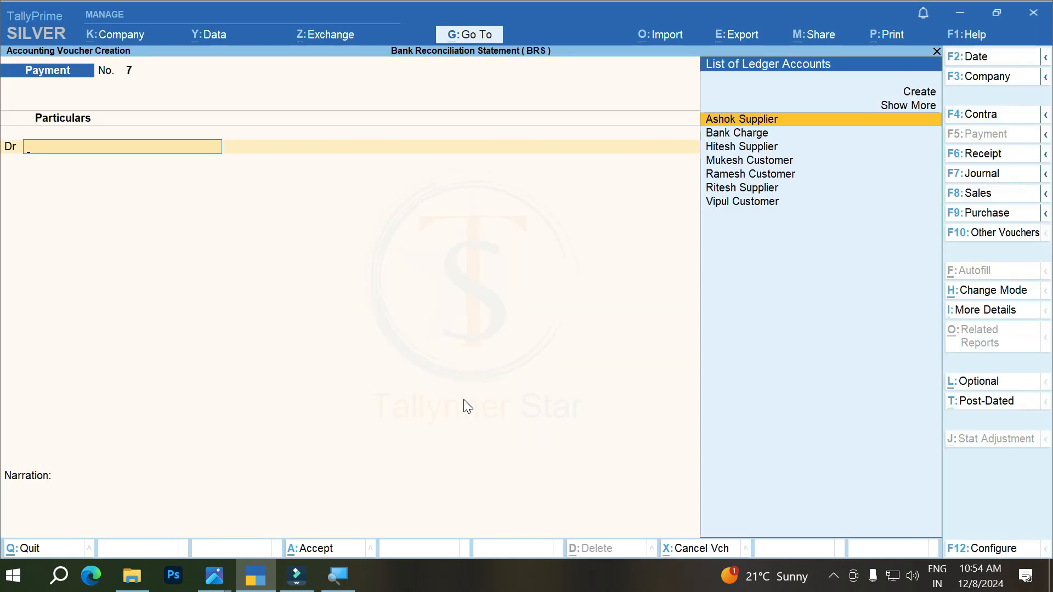
Step: Create a ledger named Lic Premium under Capital Account from within the payment voucher and save it
key("alt+c")
type("Lic Premium")
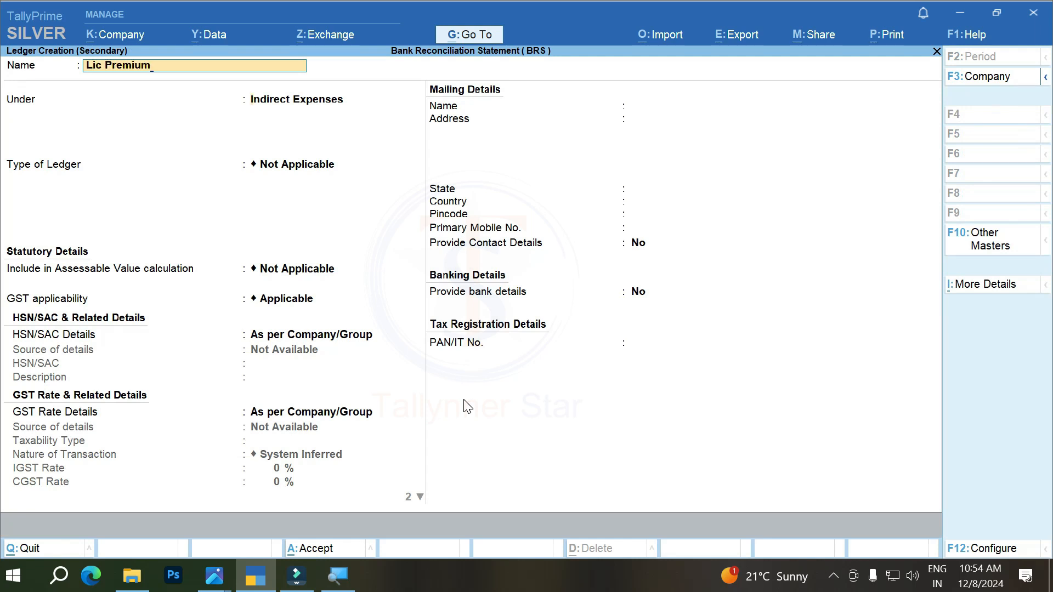
key("Return")
type("Ca")
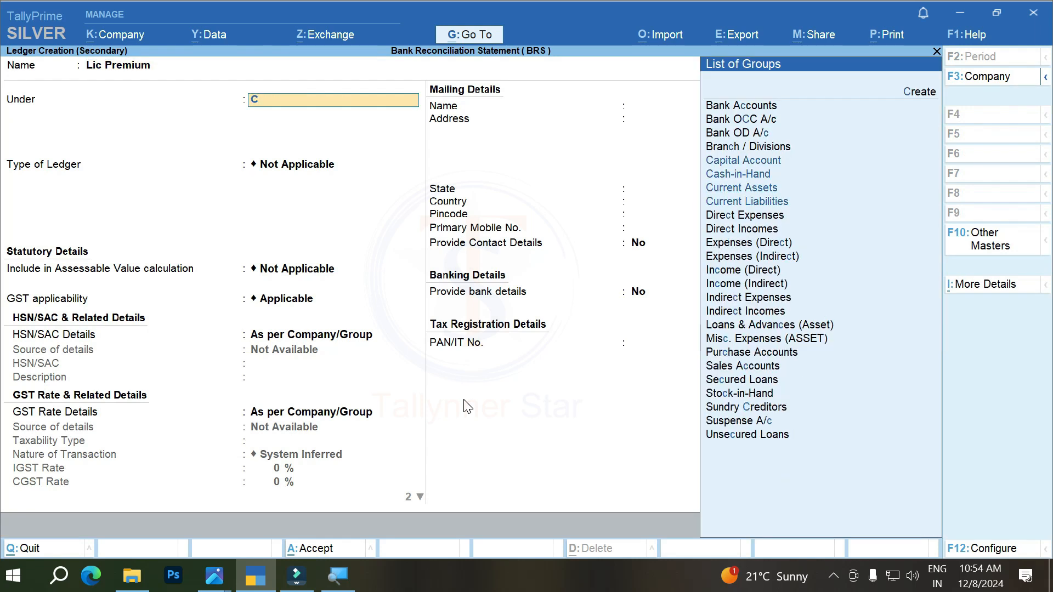
key("Down")
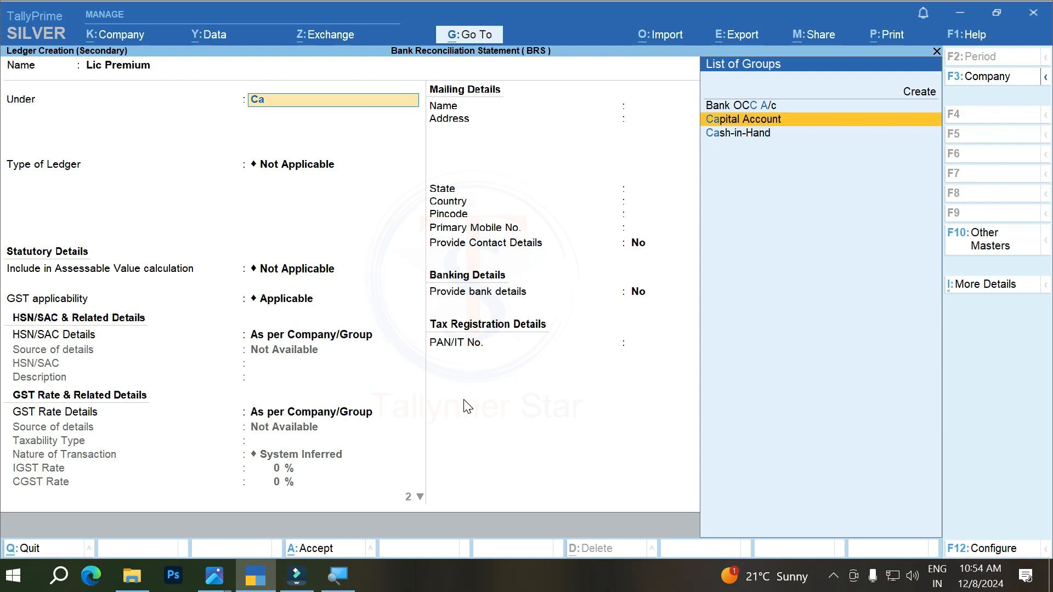
key("Return")
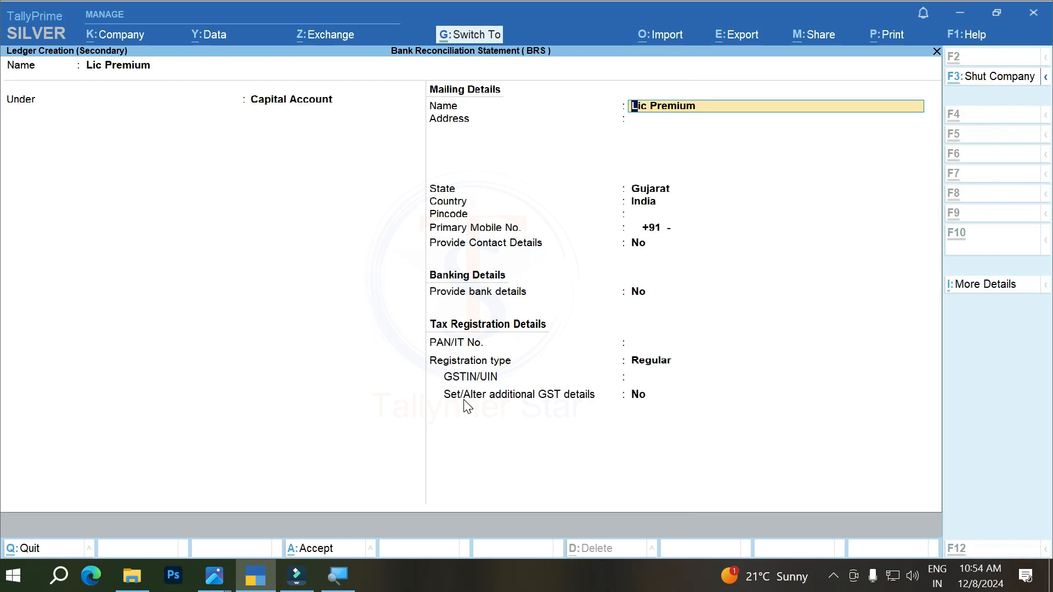
key("ctrl+a")
Step: Debit Lic Premium with 7000 and select Bank of Baroda as the credit ledger
type("7")
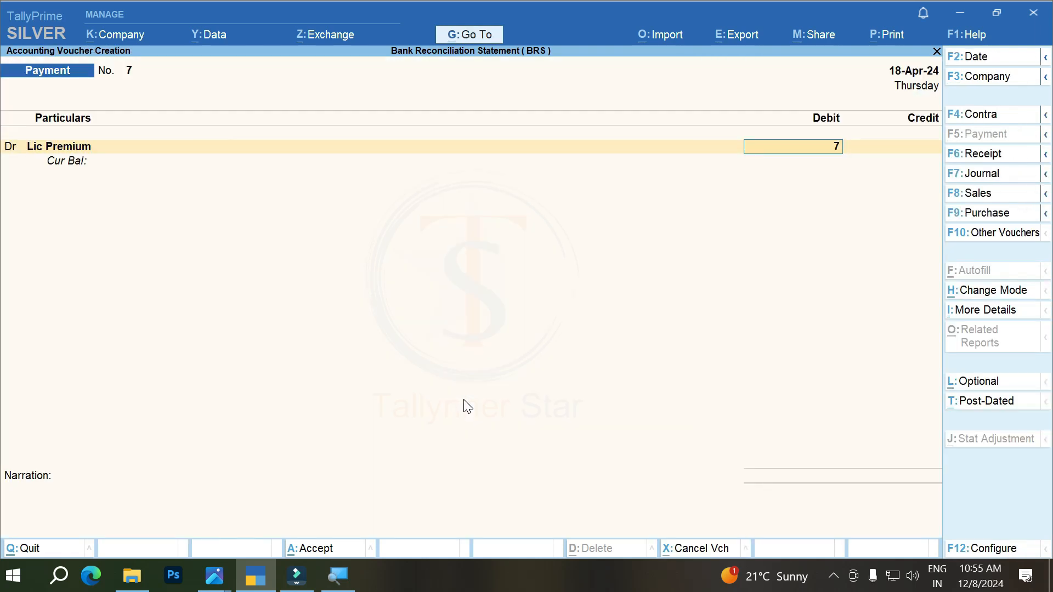
type("000")
key("Return")
Step: Allocate the 7,000.00 Bank of Baroda credit as transaction type Others without an instrument number and save the voucher
key("Return")
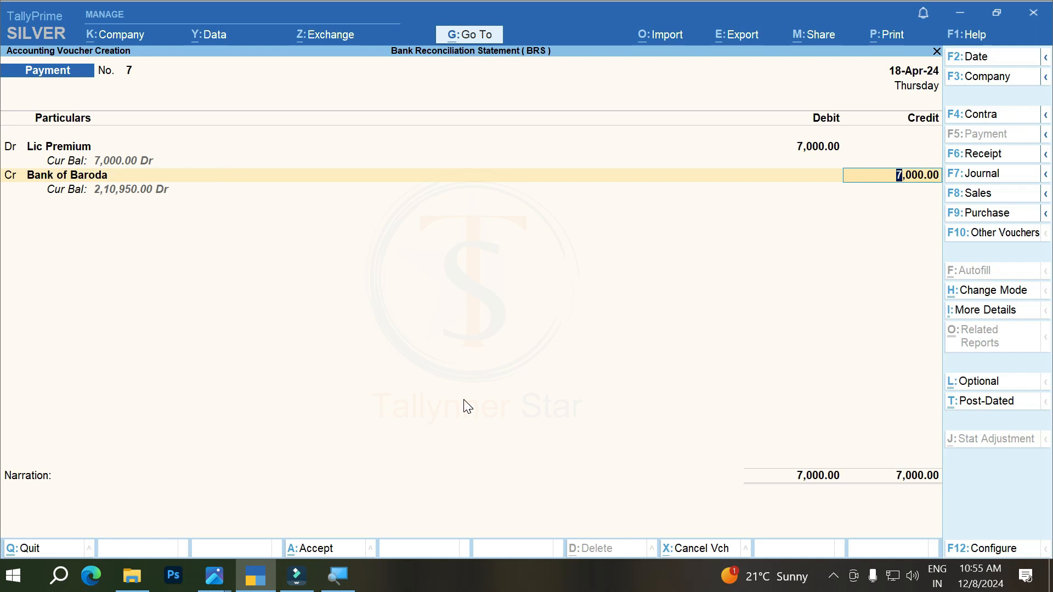
key("Return")
key("Down")
key("Down")
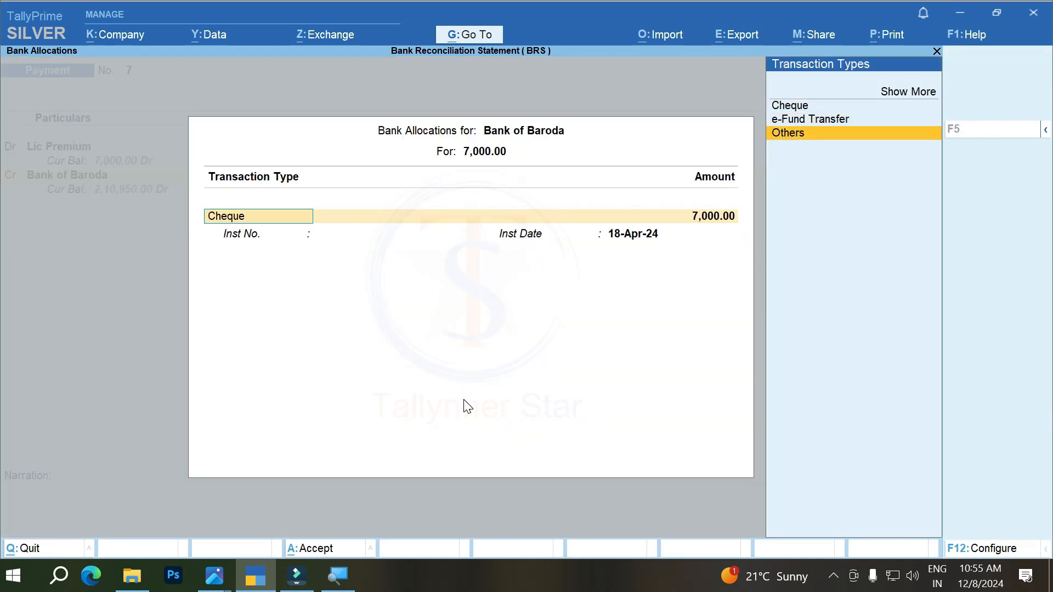
key("Return")
key("Return")
key("Return")
key("Return")
key("Return")
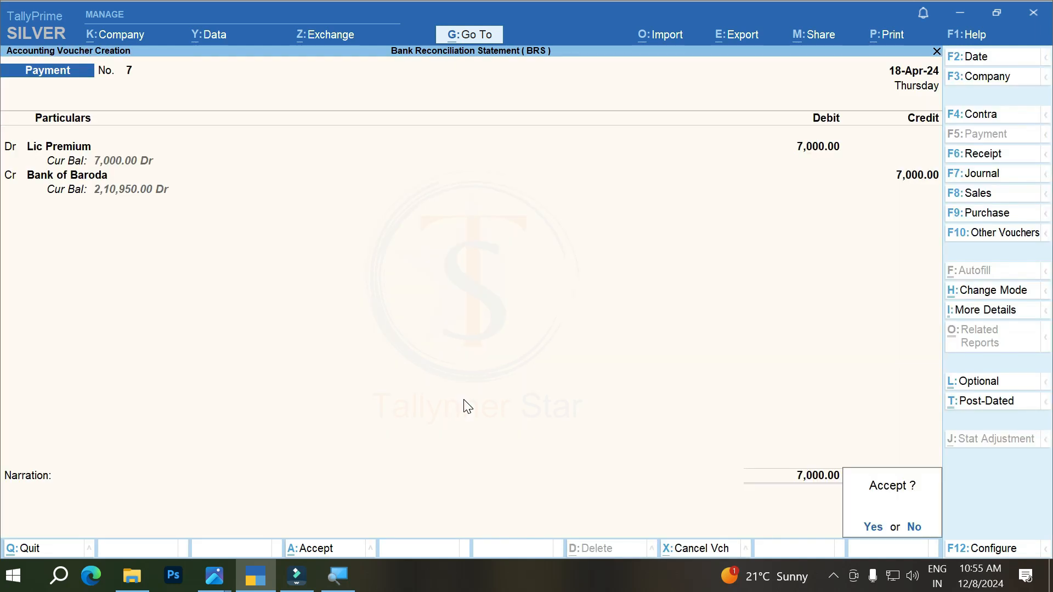
key("Return")
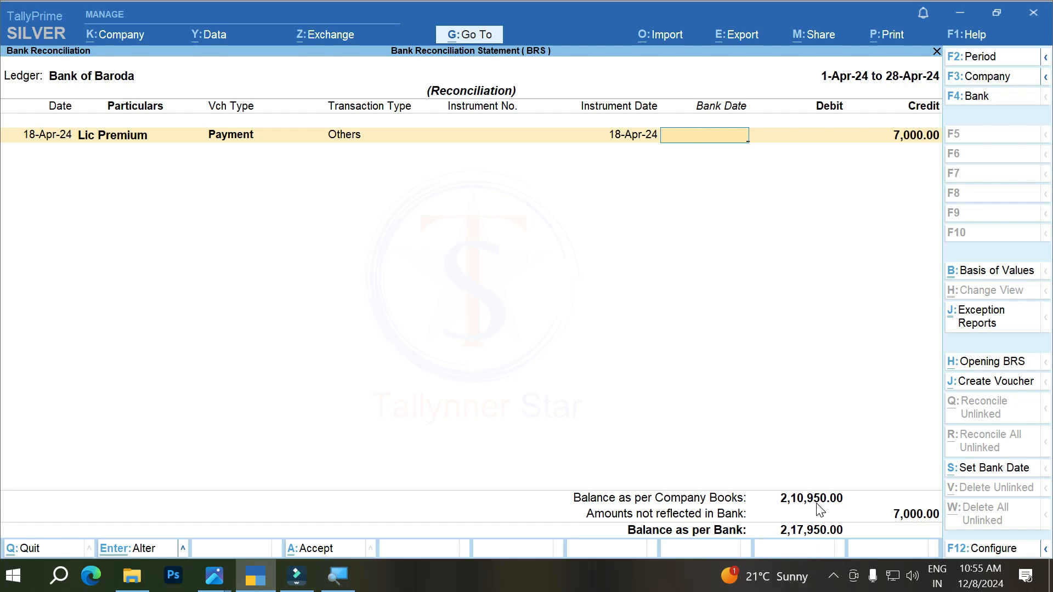
Step: After checking the statement in BRS 5.PNG, set the Lic Premium payment's bank date to 18-4 in TallyPrime, accept it and reopen the reconciliation
left_click(213, 576)
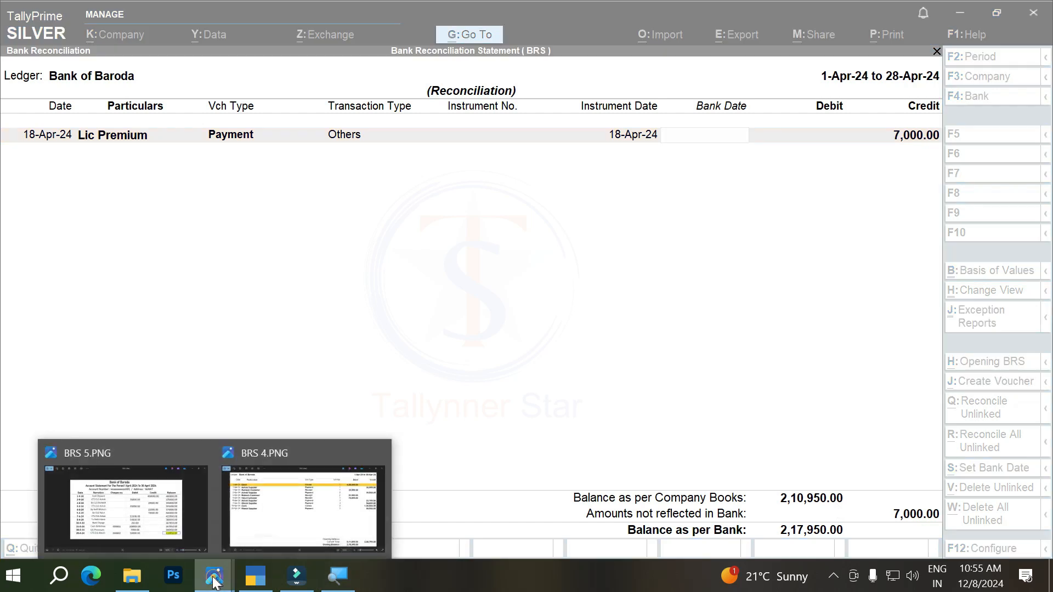
left_click(160, 483)
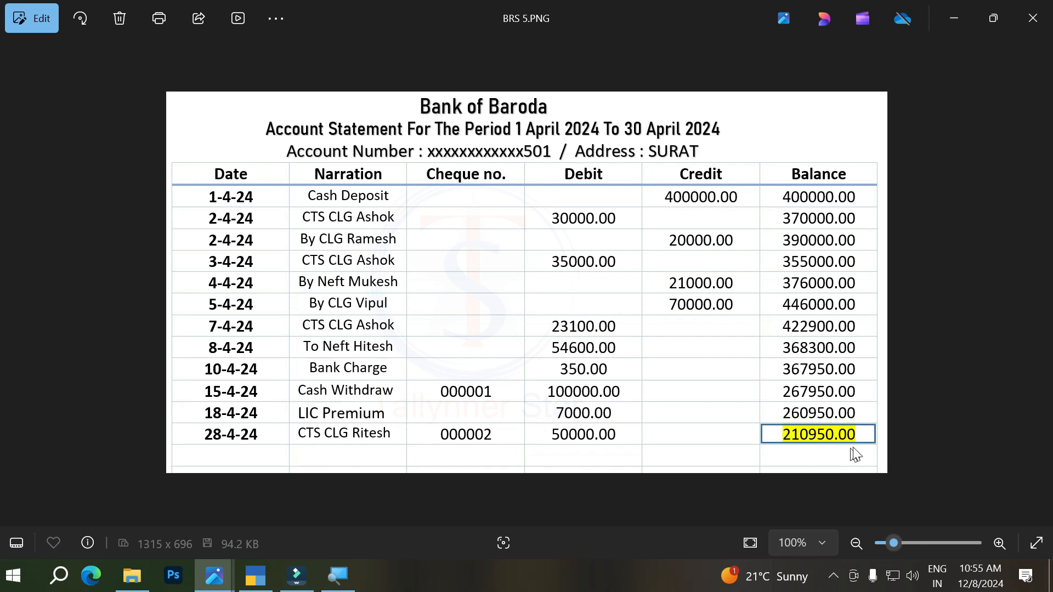
left_click(256, 577)
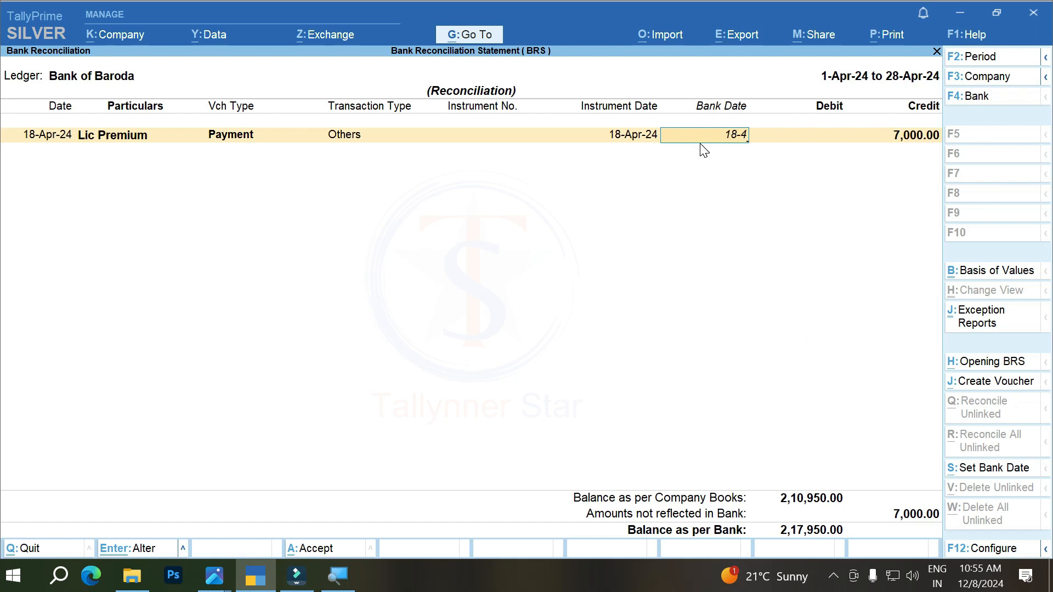
key("Return")
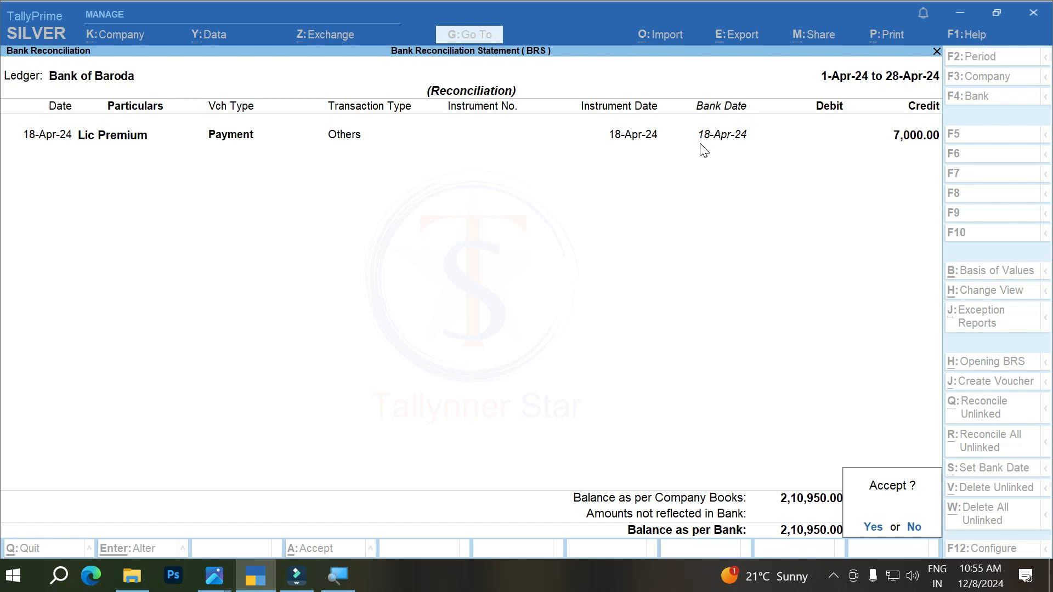
key("Return")
key("Return")
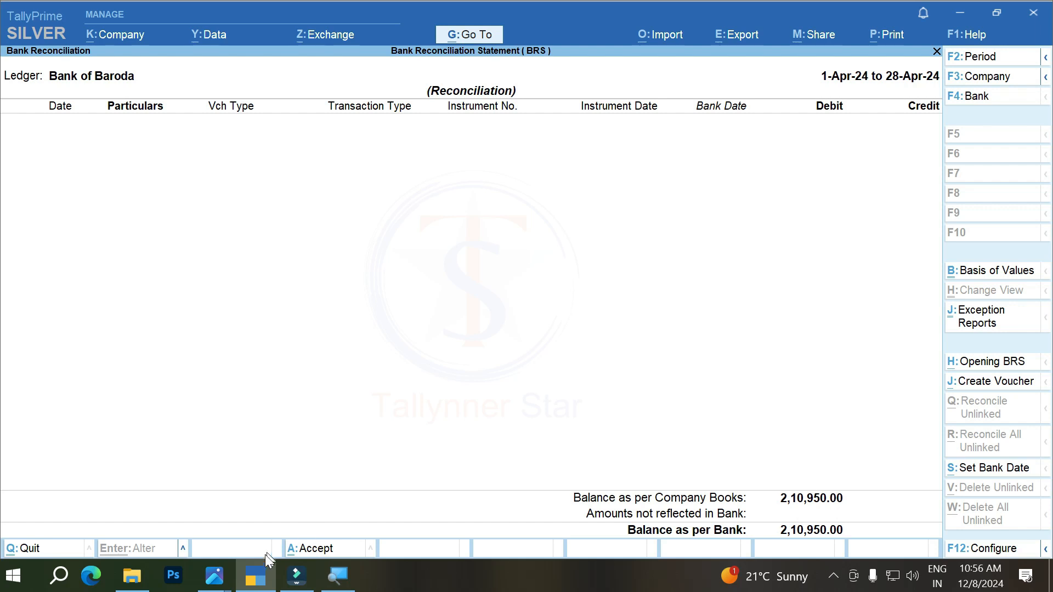
Step: Compare the reconciliation's bank balance with the closing balance of the statement in BRS 5.PNG, and return to TallyPrime
left_click(214, 576)
left_click(149, 501)
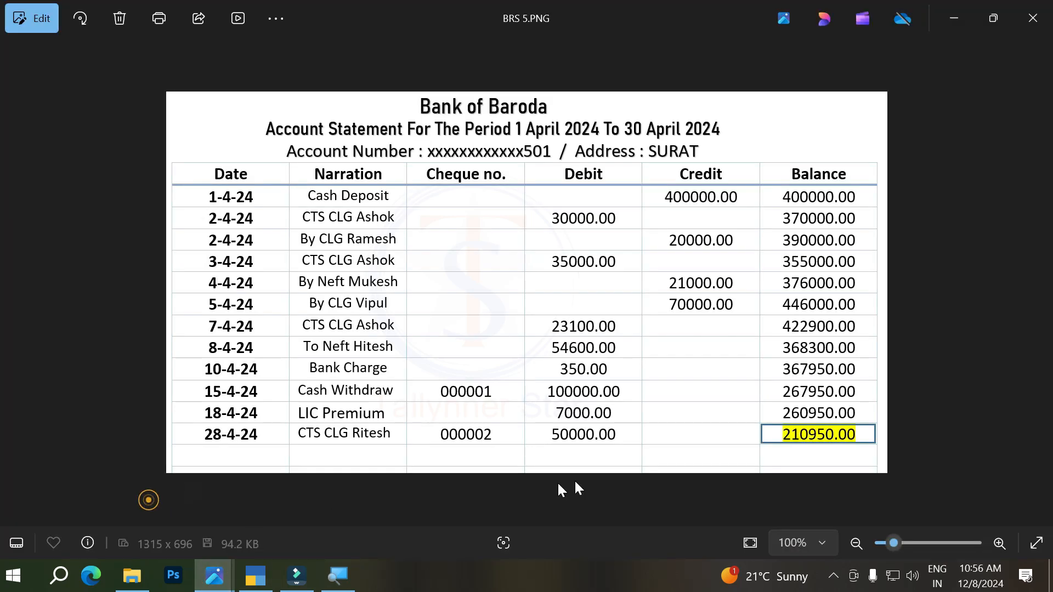
left_click(256, 576)
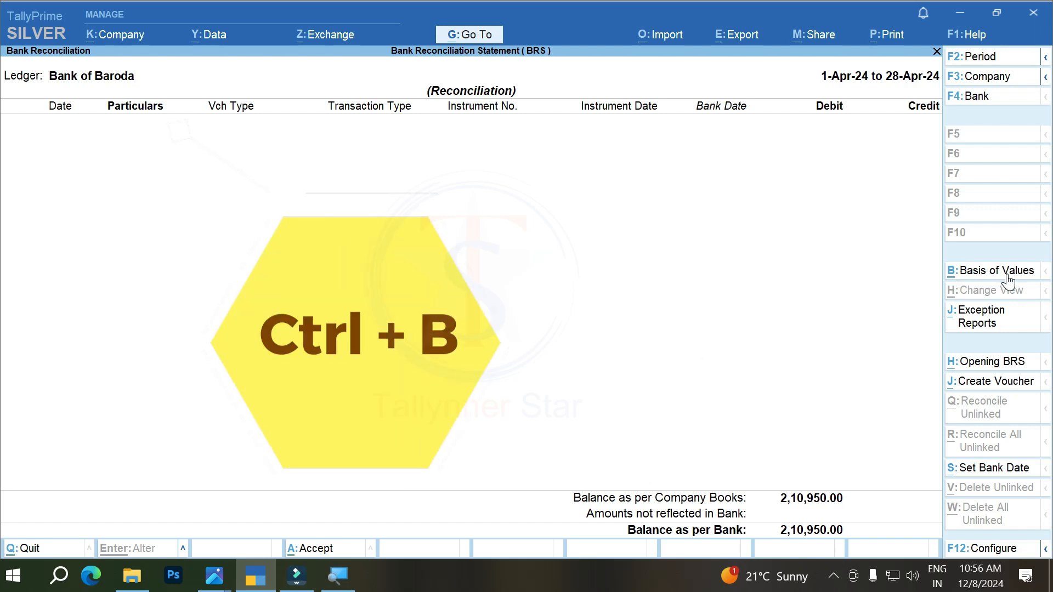
Step: Set Include Reconciled Transactions to Yes in the report's basis of values and return to the reconciliation
key("ctrl+b")
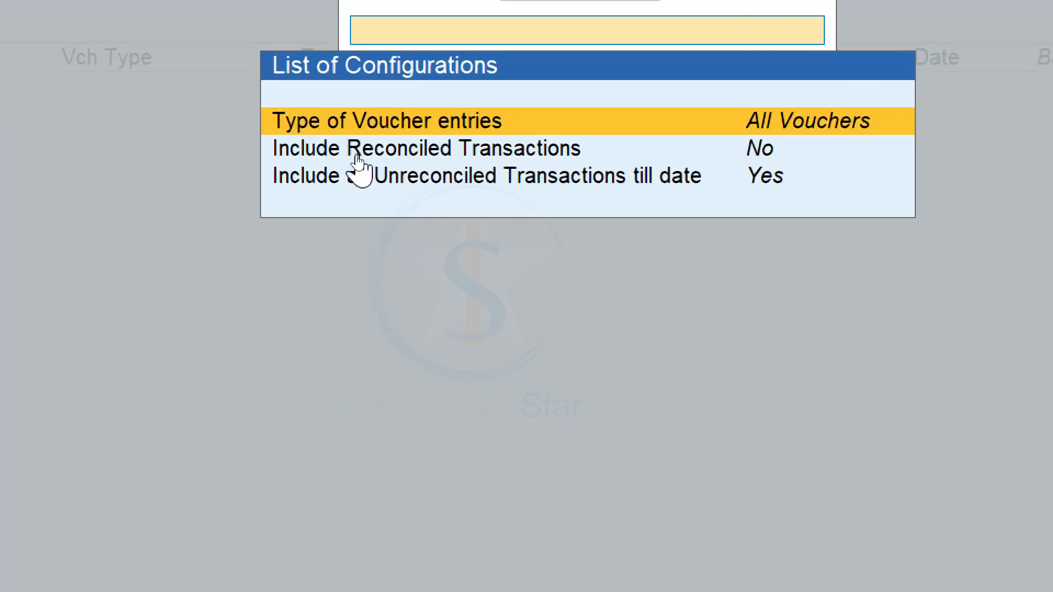
left_click(308, 156)
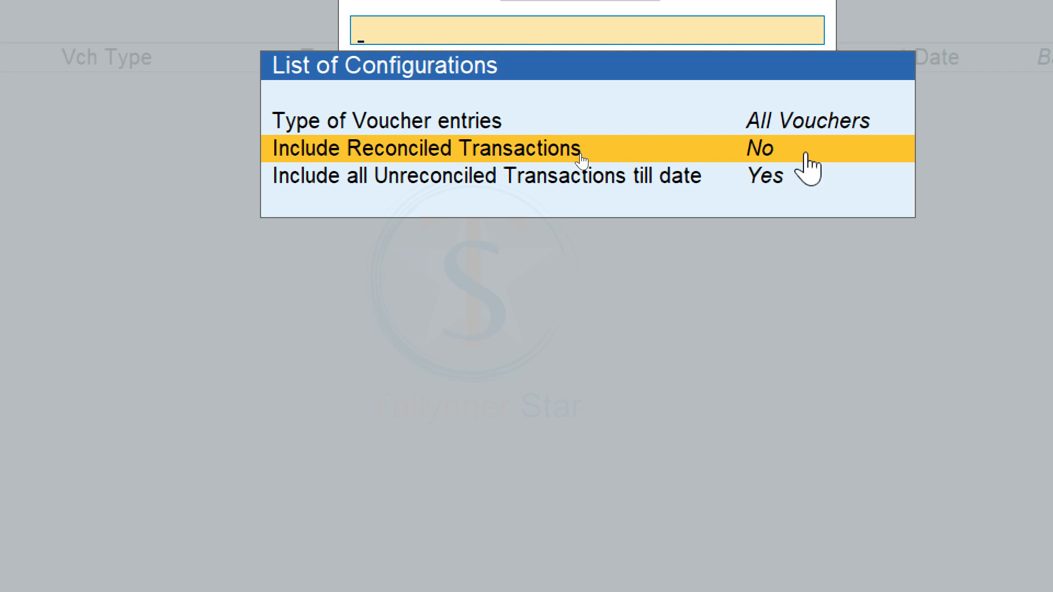
key("Return")
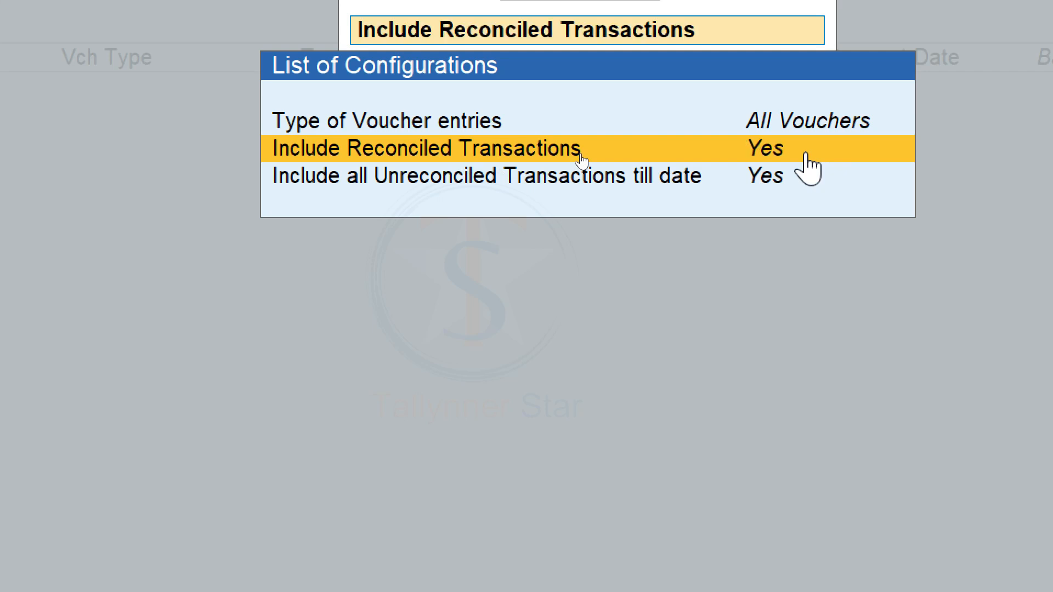
key("Escape")
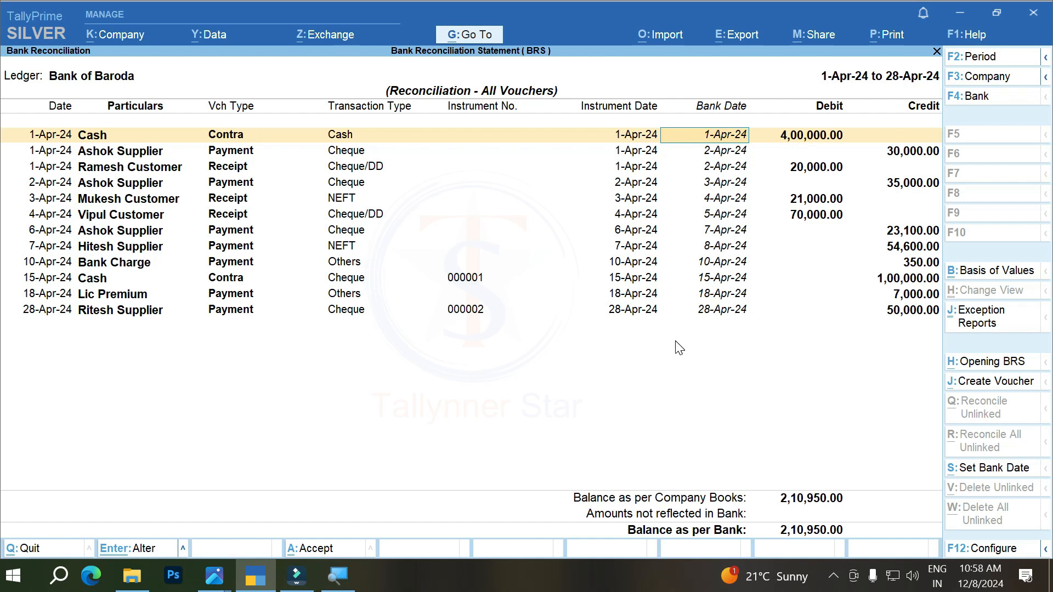
Step: Open the print preview of the Bank of Baroda reconciliation statement and zoom in on it
key("alt+p")
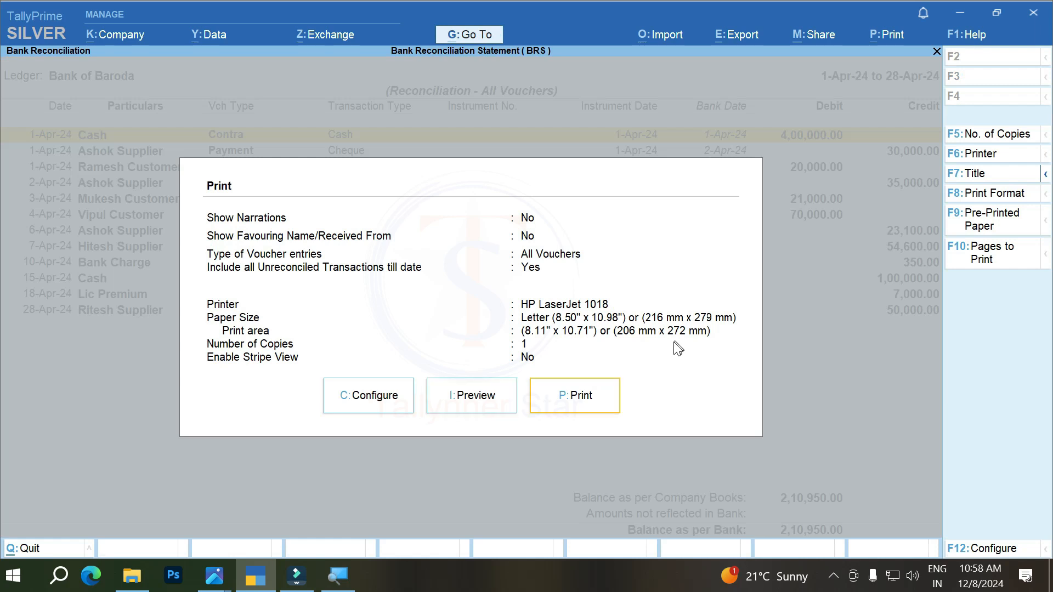
left_click(476, 405)
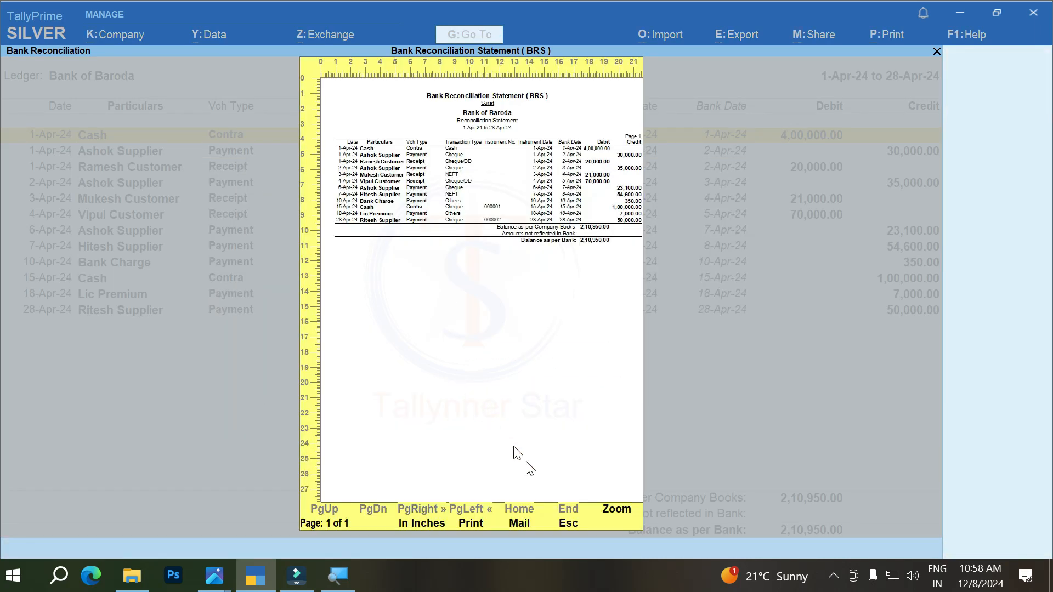
left_click(622, 510)
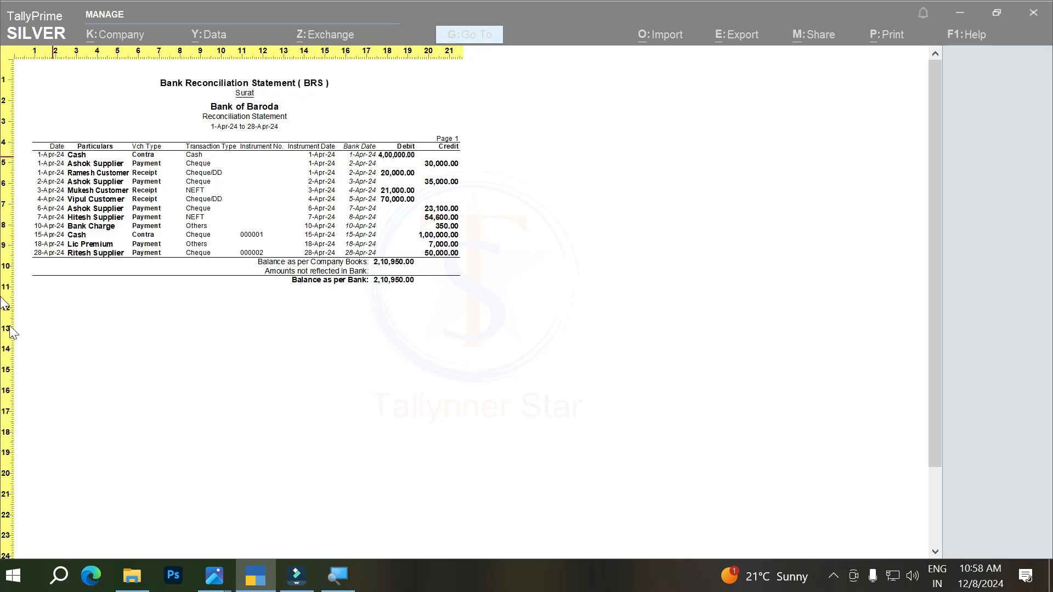
Step: Compare the previewed reconciliation statement with the bank statement in BRS 5.PNG and switch back to TallyPrime
mouse_move(217, 590)
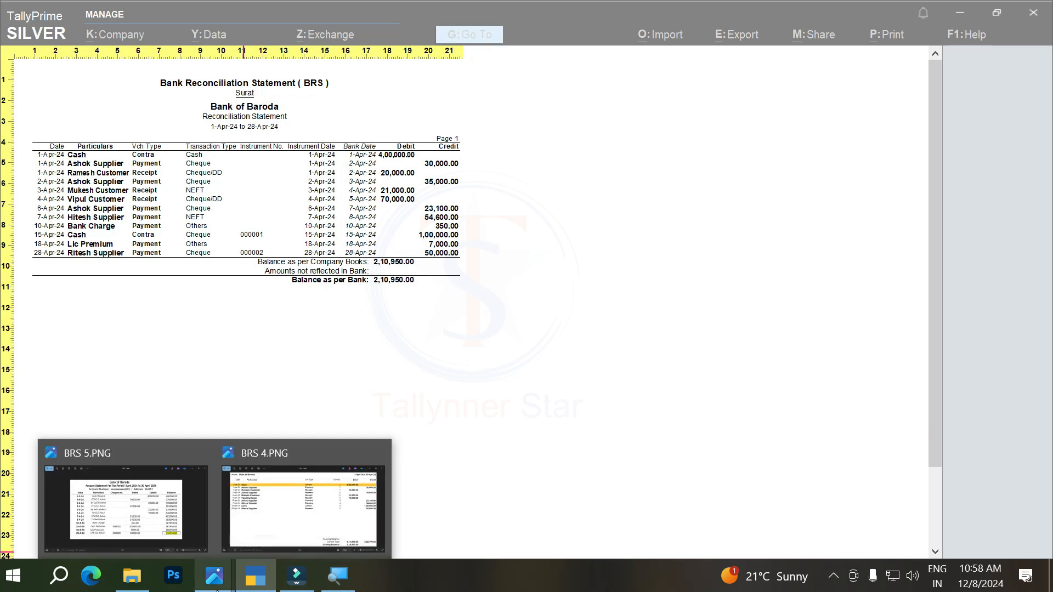
left_click(166, 525)
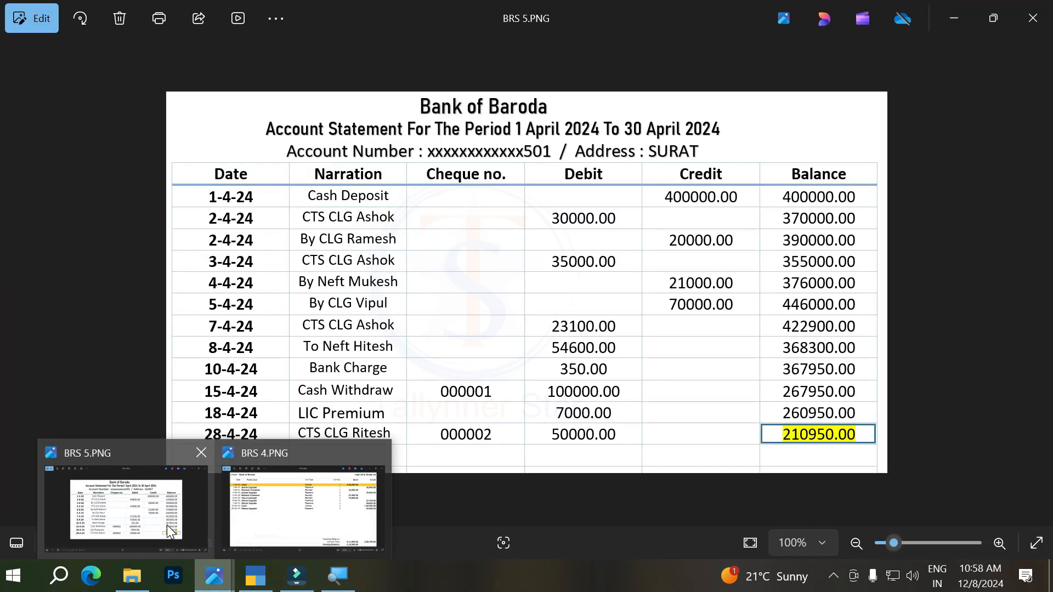
key("alt+Tab")
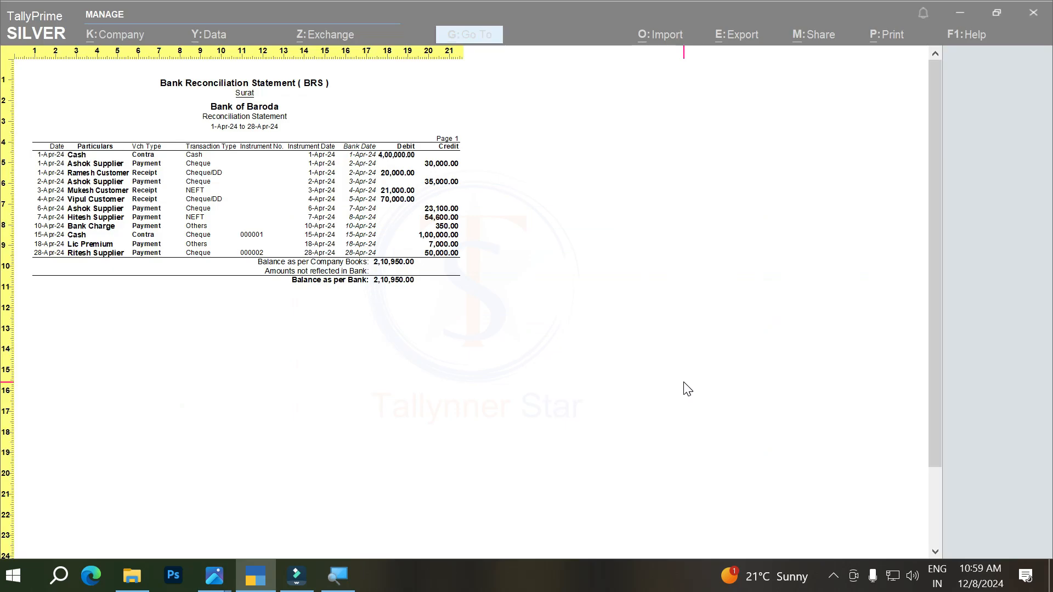